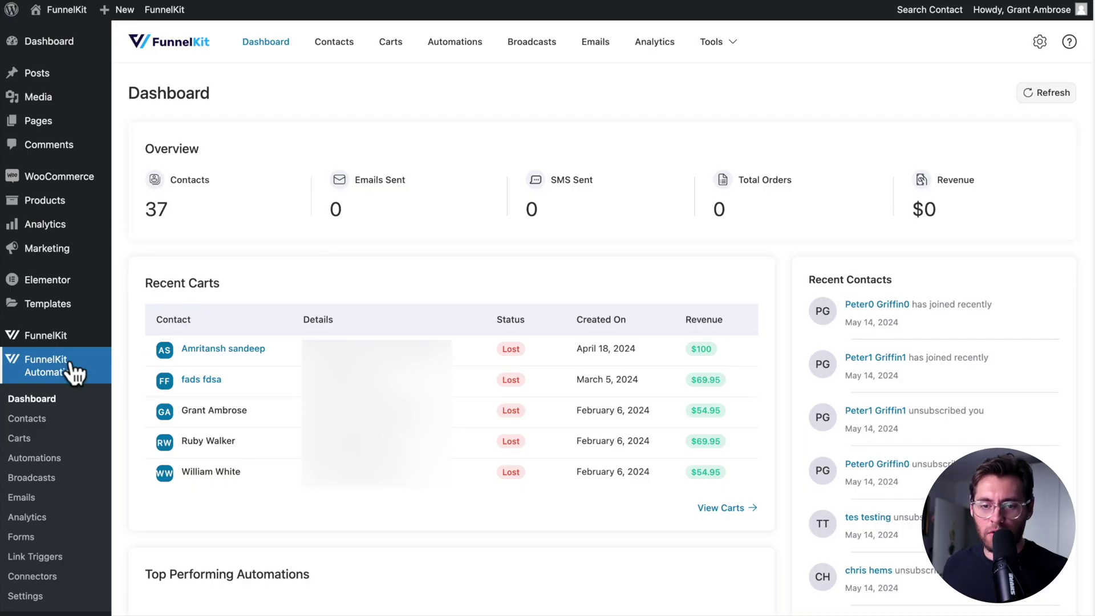
From All Contacts, launch the Import Contacts wizard and inspect its CSV, WordPress and WooCommerce sources
{"action": "left_click", "coordinate": [28, 421]}
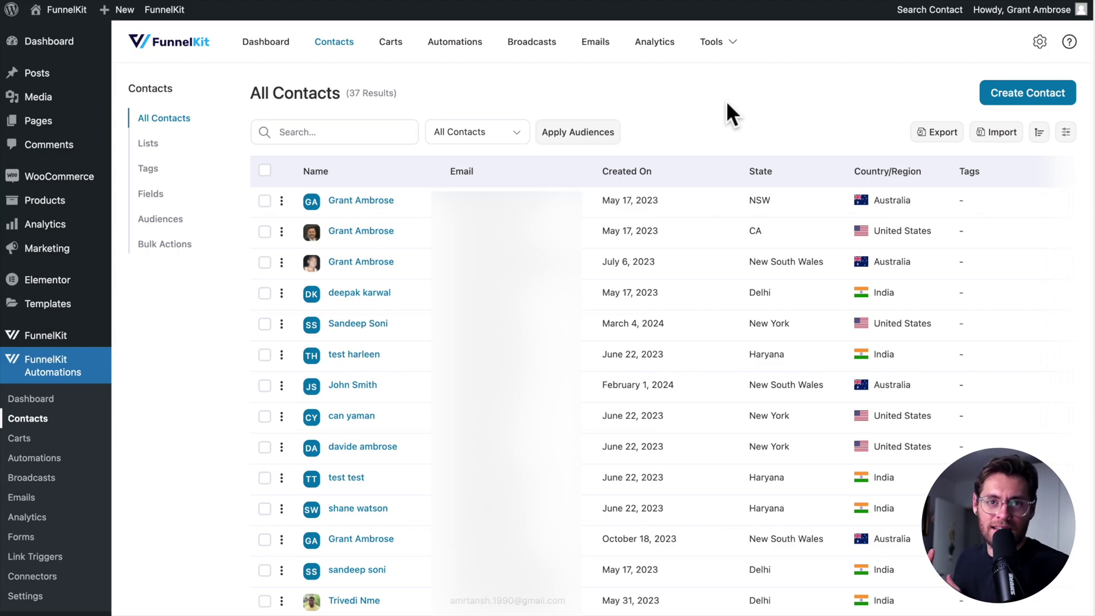
{"action": "left_click", "coordinate": [1020, 134]}
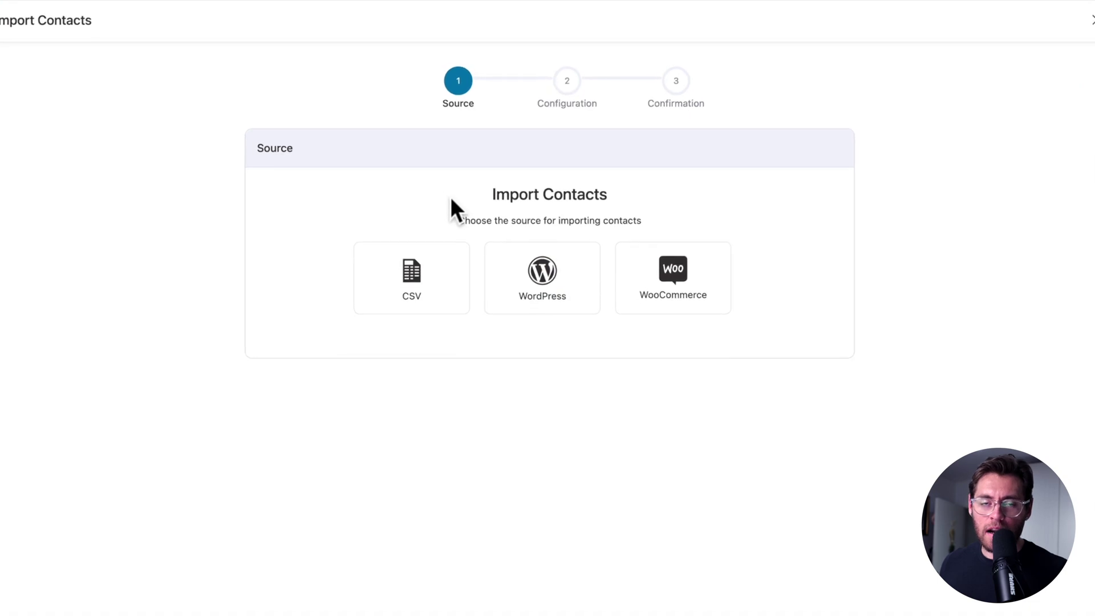
{"action": "left_click", "coordinate": [387, 316]}
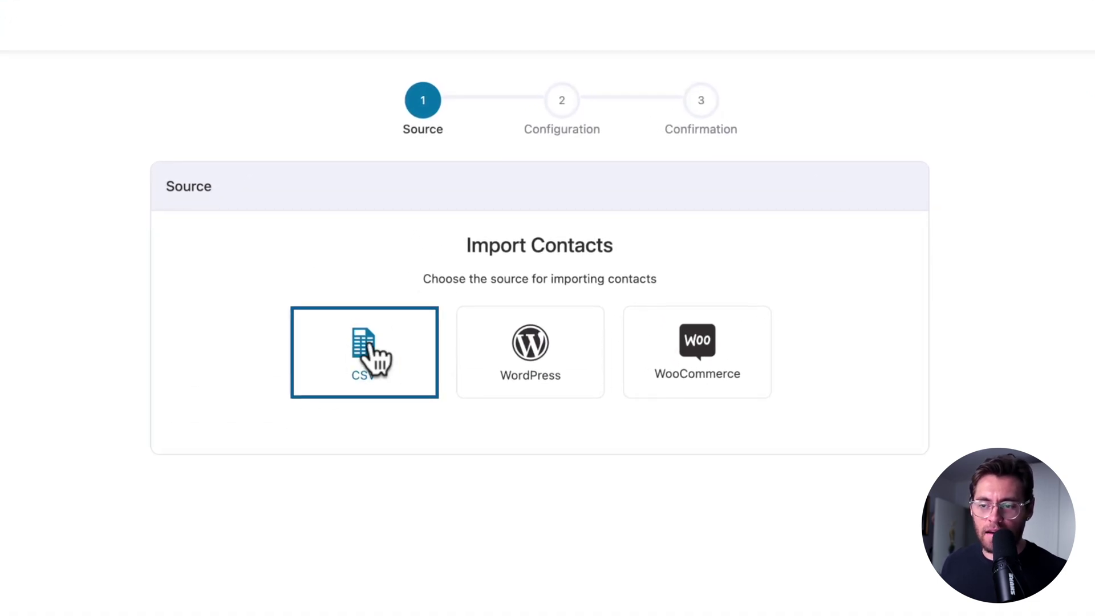
{"action": "left_click", "coordinate": [525, 337]}
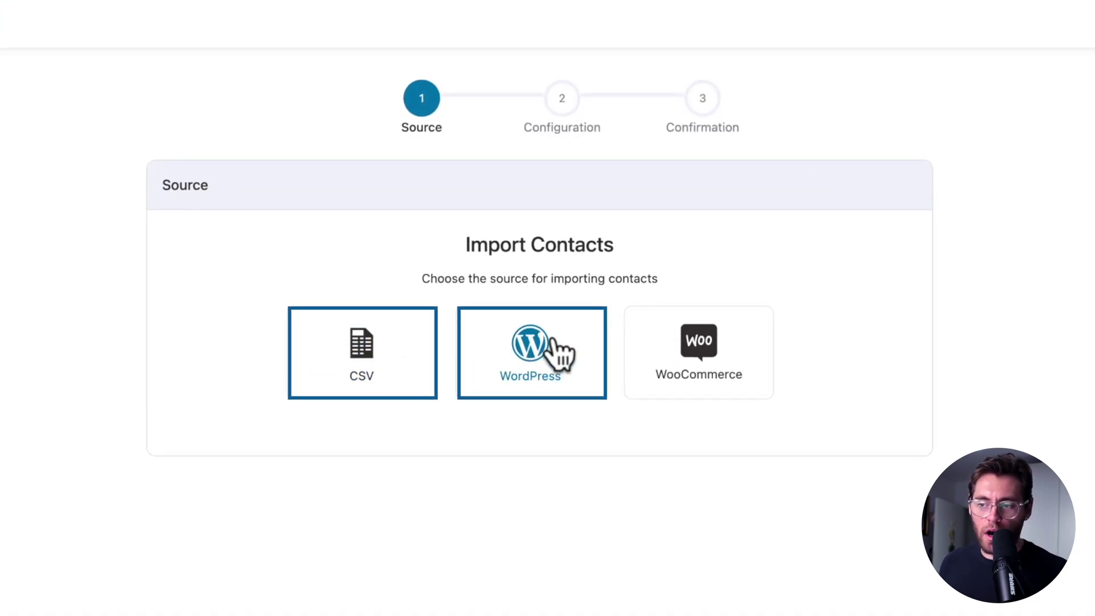
{"action": "left_click", "coordinate": [656, 318]}
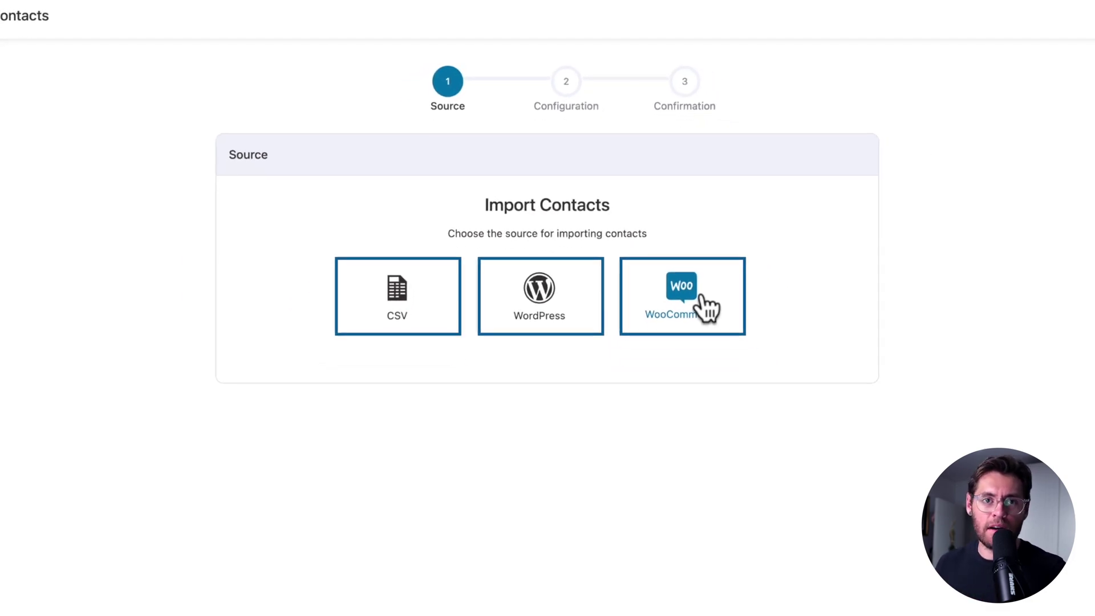
Close the import wizard, run a name search sorted by Total Spend descending, then clear it
{"action": "left_click", "coordinate": [1072, 23]}
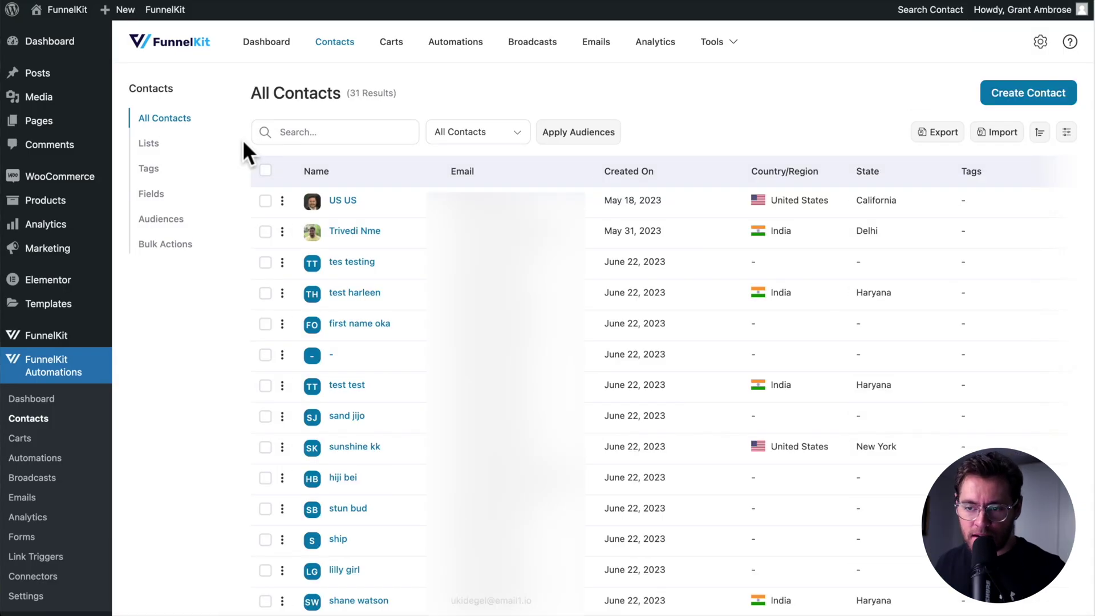
{"action": "left_click", "coordinate": [303, 135]}
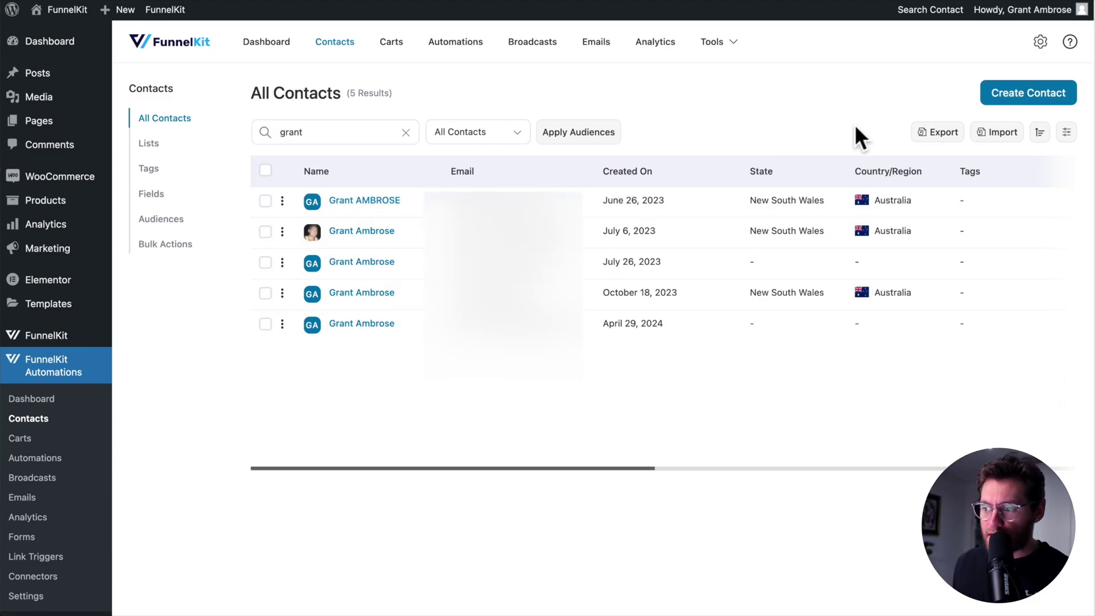
{"action": "left_click", "coordinate": [1041, 135]}
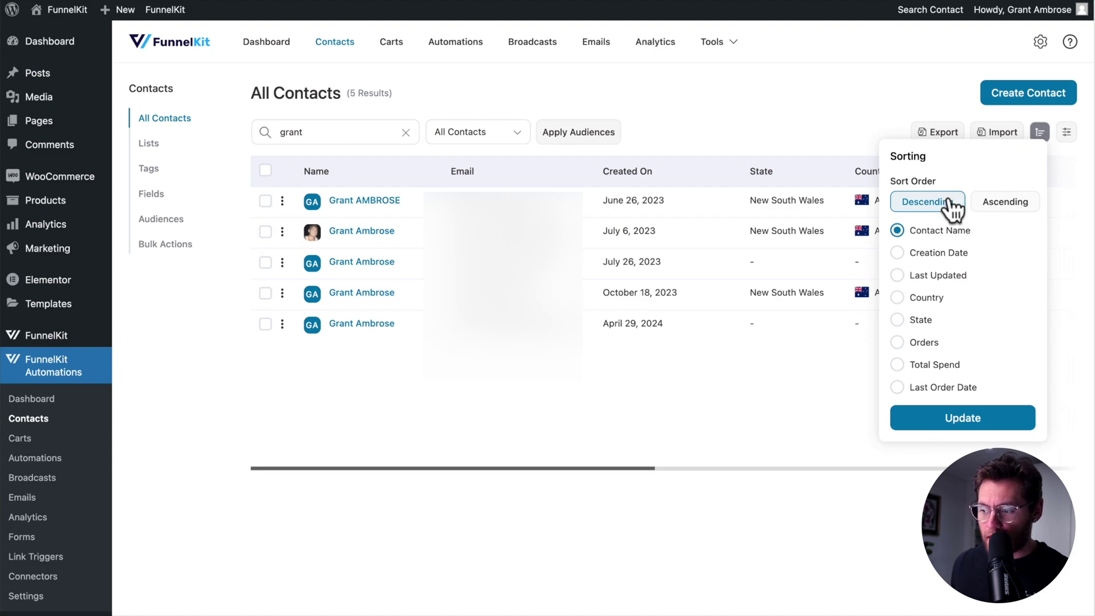
{"action": "left_click", "coordinate": [938, 369]}
{"action": "left_click", "coordinate": [960, 421]}
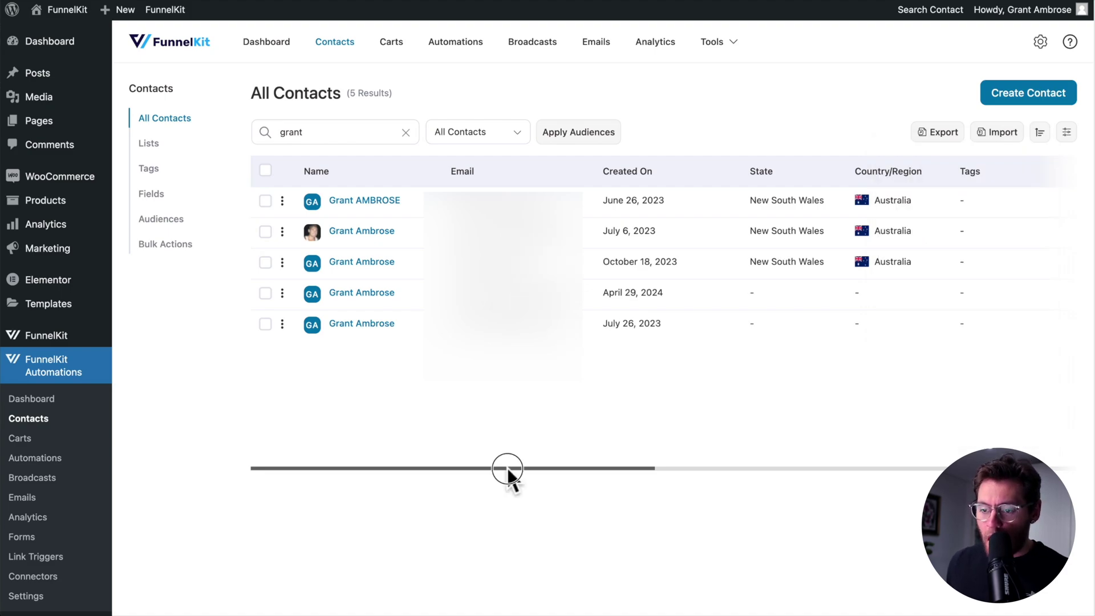
{"action": "left_click_drag", "start_coordinate": [508, 469], "coordinate": [836, 442]}
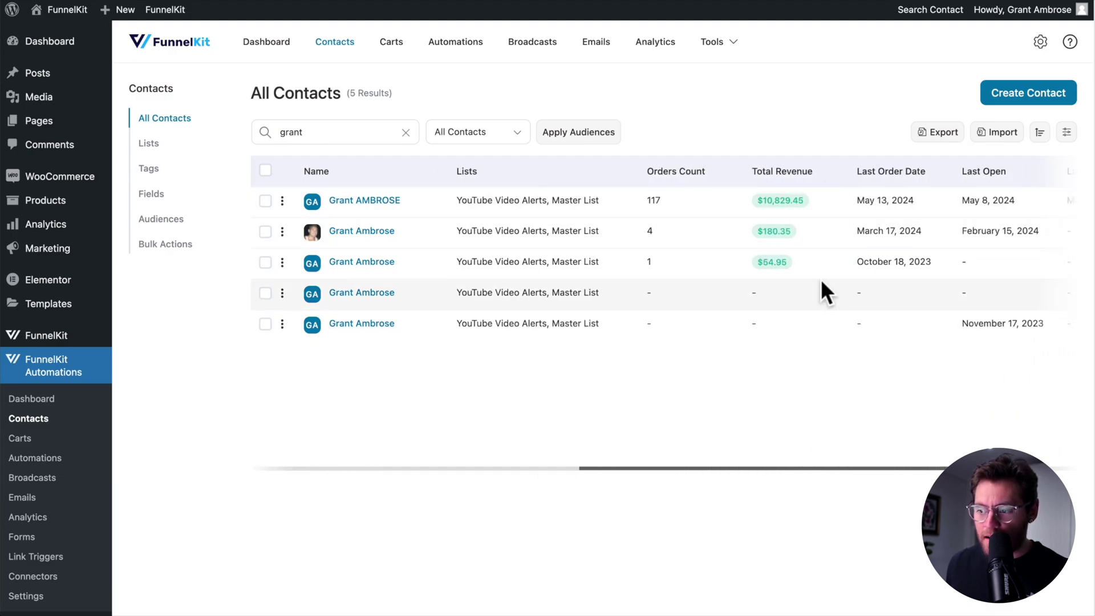
{"action": "left_click", "coordinate": [406, 132]}
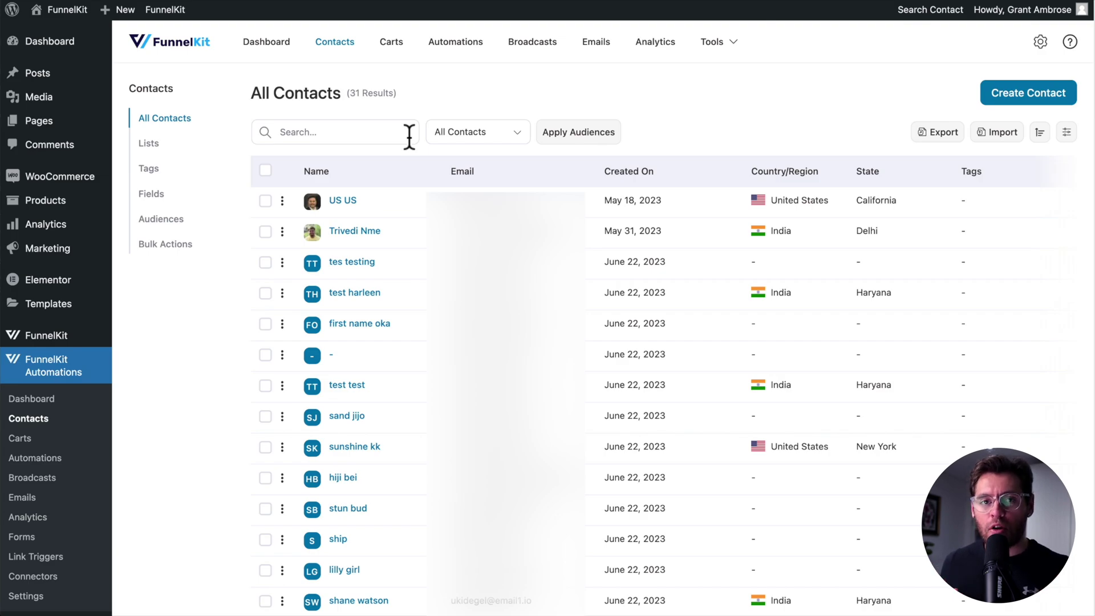
Apply an advanced WooCommerce filter for last order before 60 days, leaving 9 contacts
{"action": "left_click", "coordinate": [501, 137]}
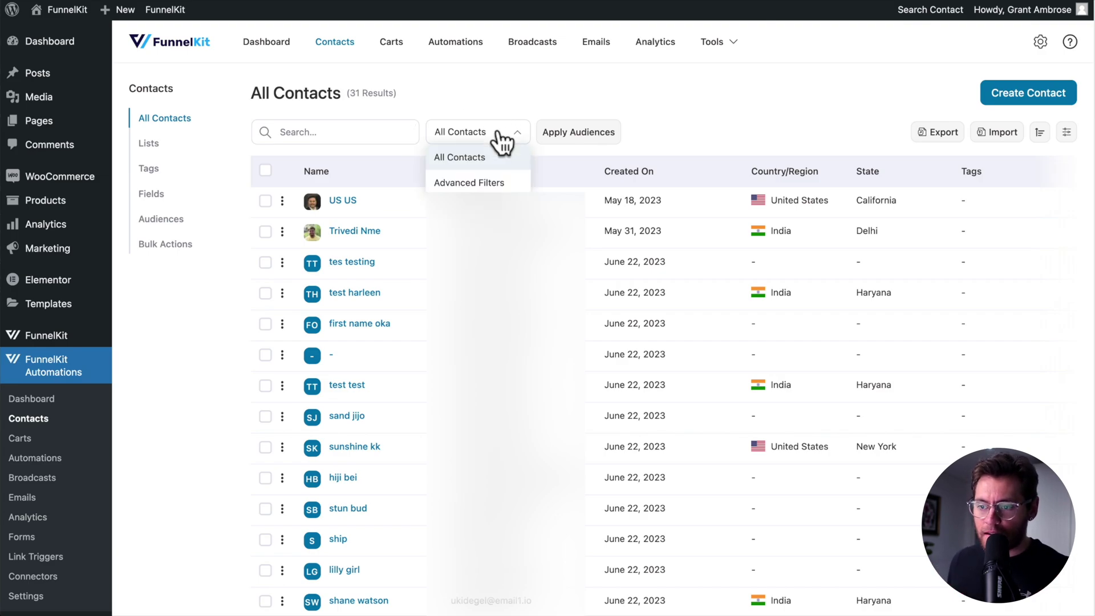
{"action": "left_click", "coordinate": [493, 183]}
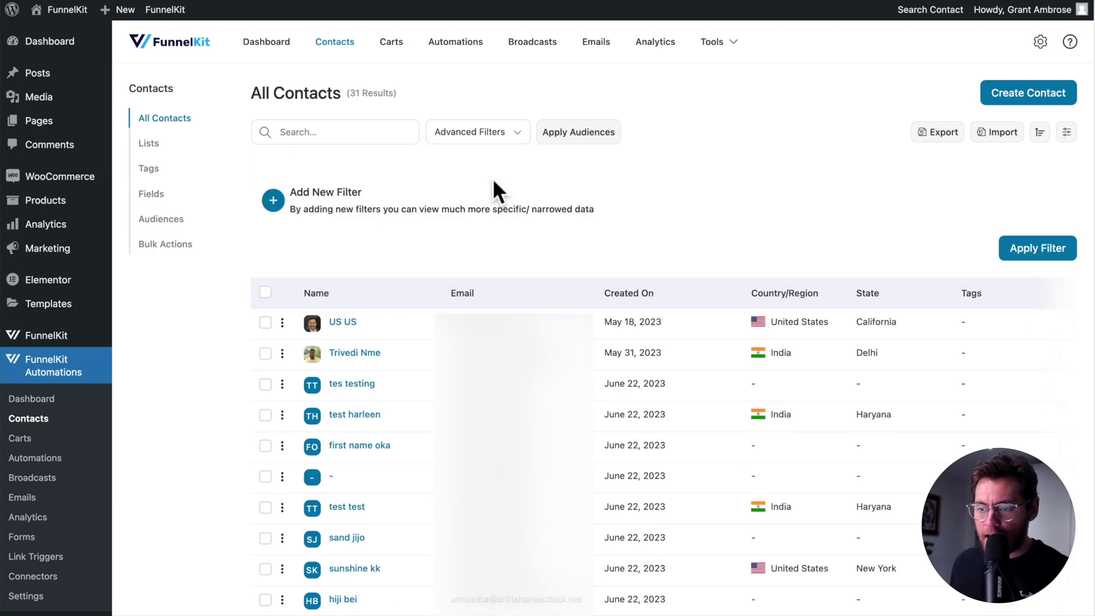
{"action": "left_click", "coordinate": [273, 200]}
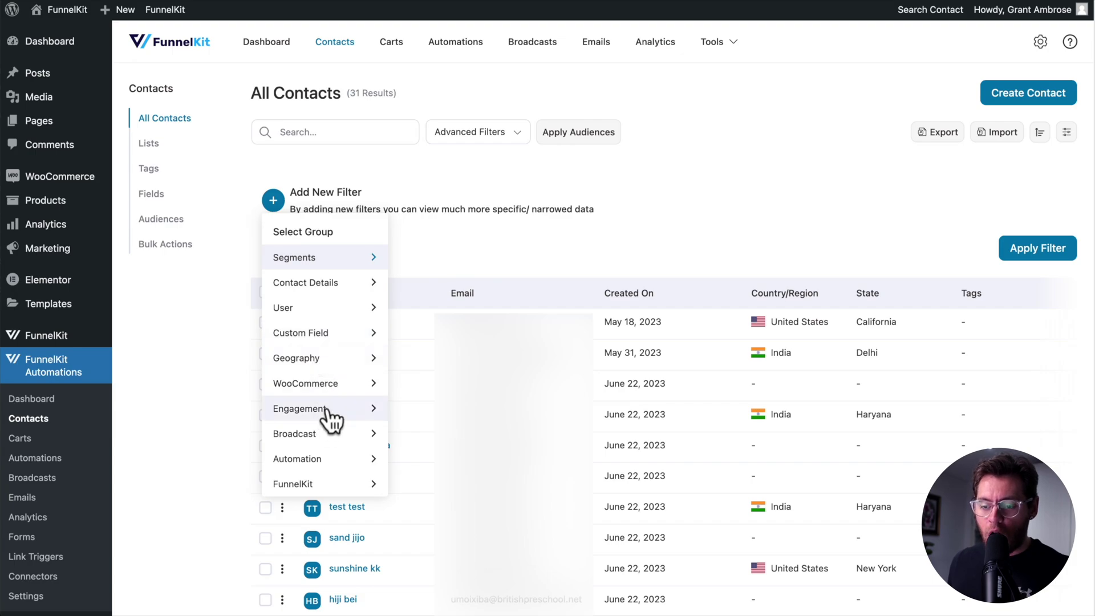
{"action": "left_click", "coordinate": [336, 385]}
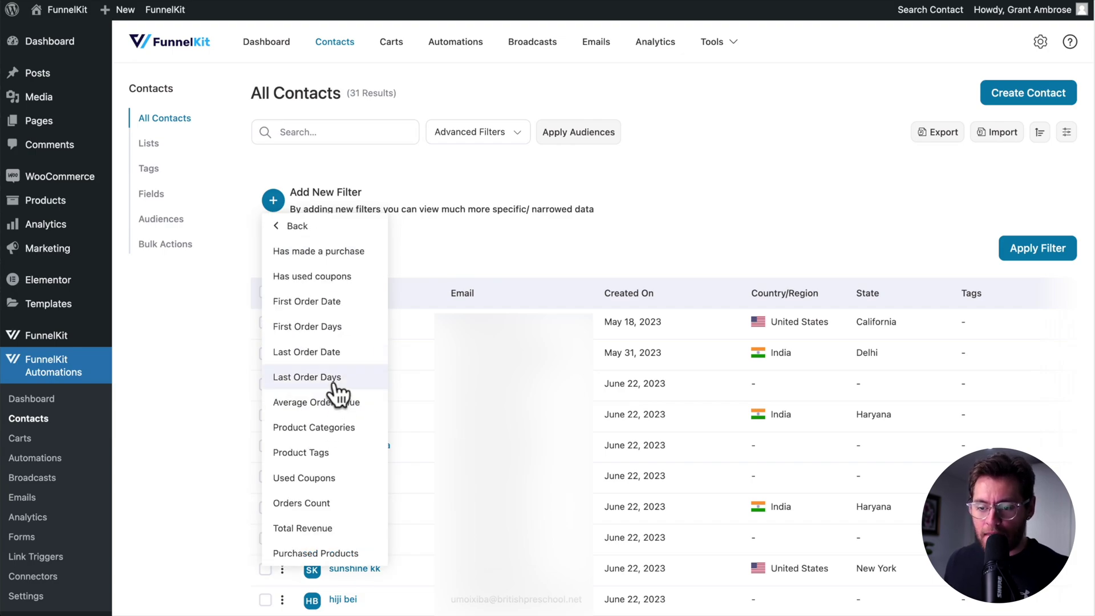
{"action": "left_click", "coordinate": [335, 378]}
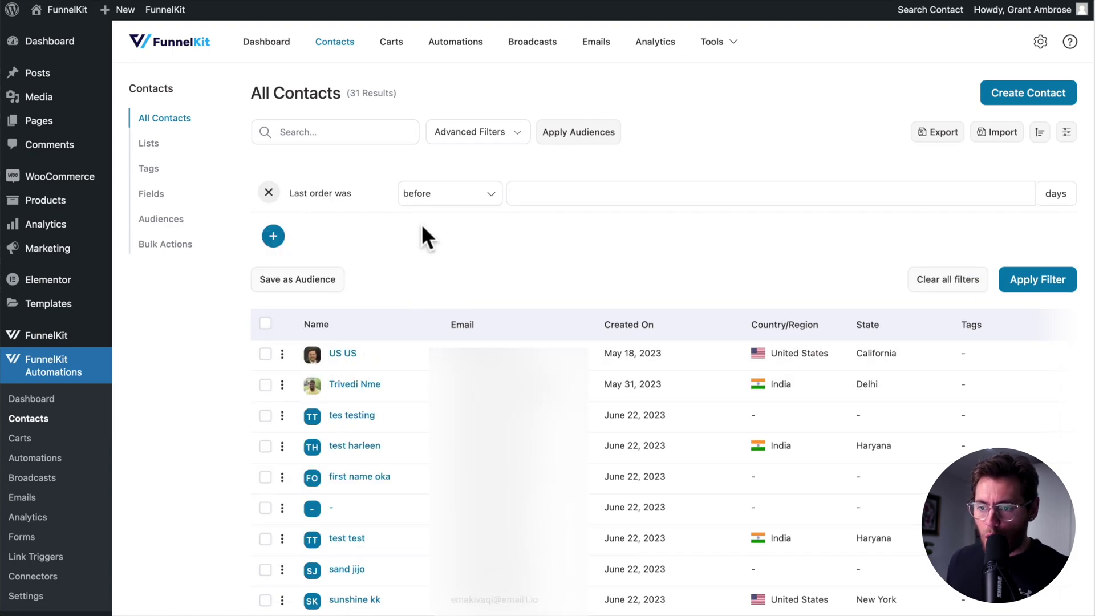
{"action": "left_click", "coordinate": [549, 197]}
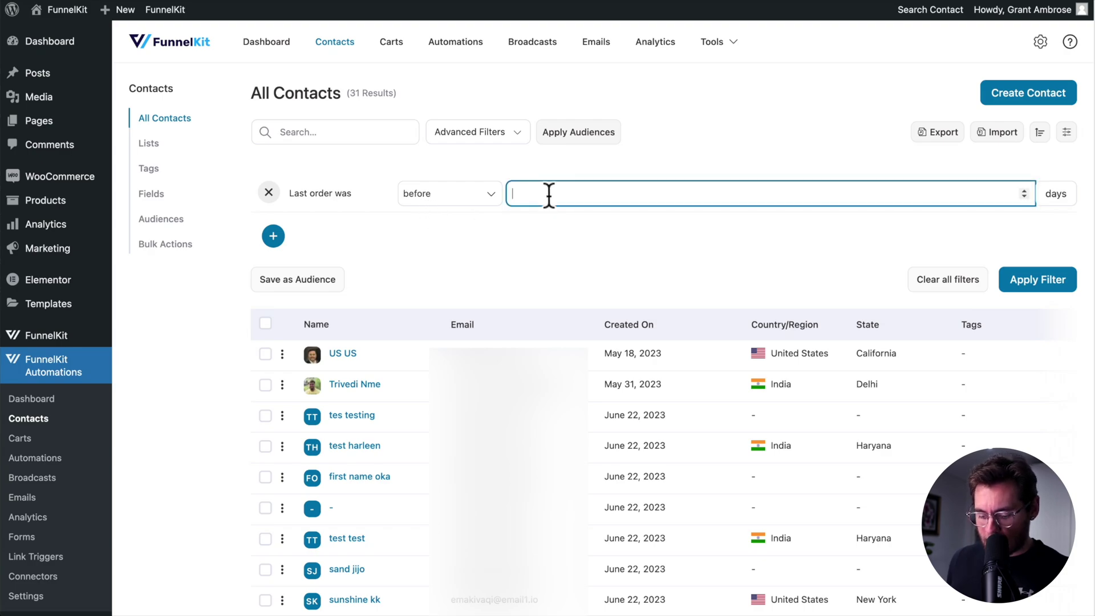
{"action": "left_click", "coordinate": [1028, 275]}
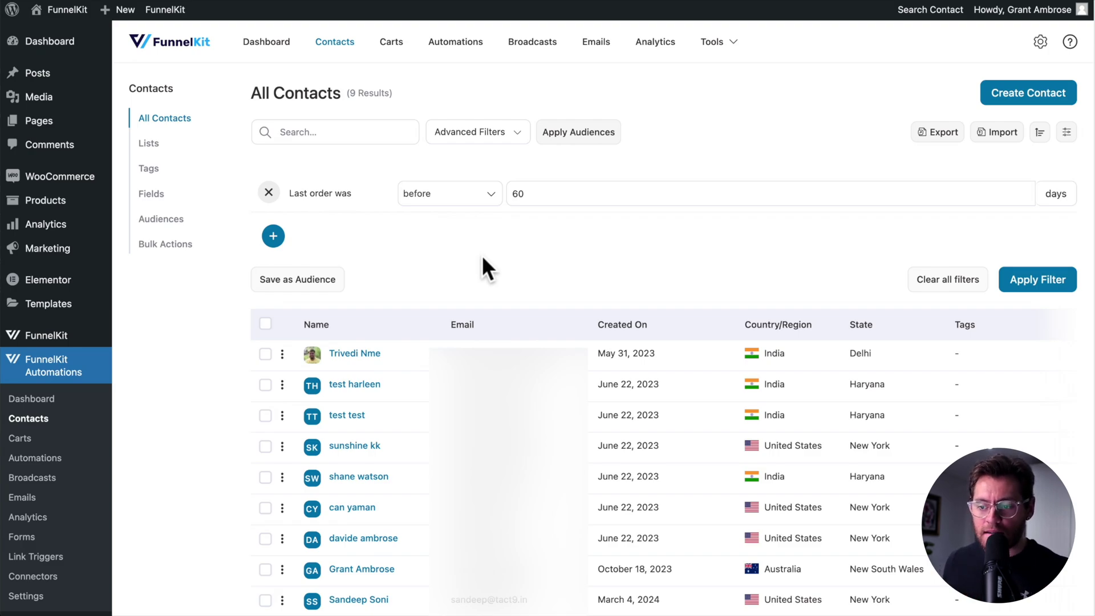
Add a WooCommerce Orders Count 'more than 1' condition and apply both filters, leaving one contact
{"action": "left_click", "coordinate": [281, 242]}
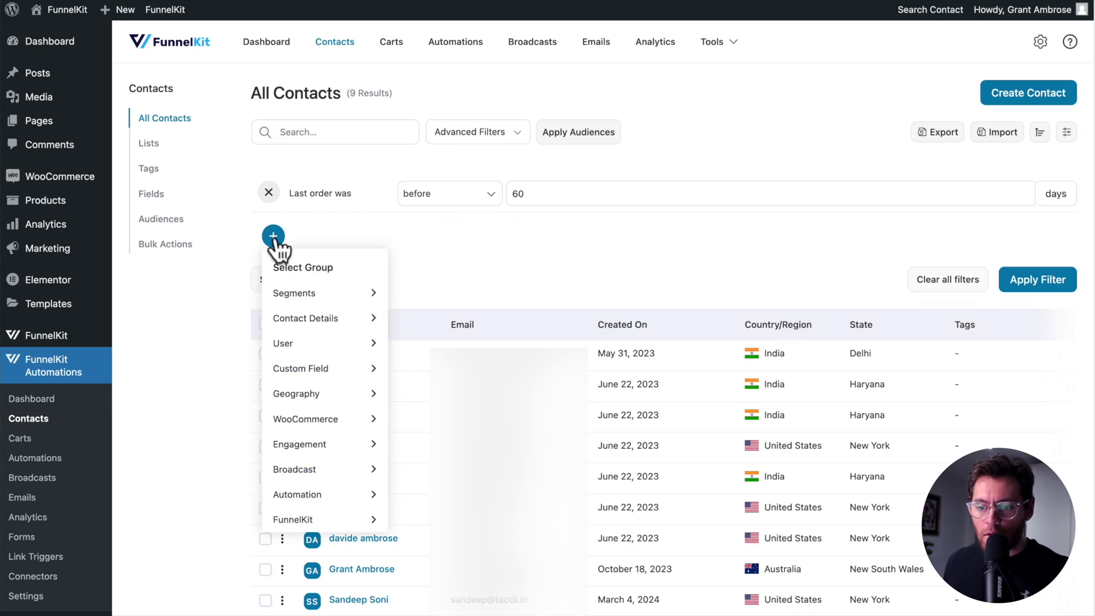
{"action": "left_click", "coordinate": [312, 425]}
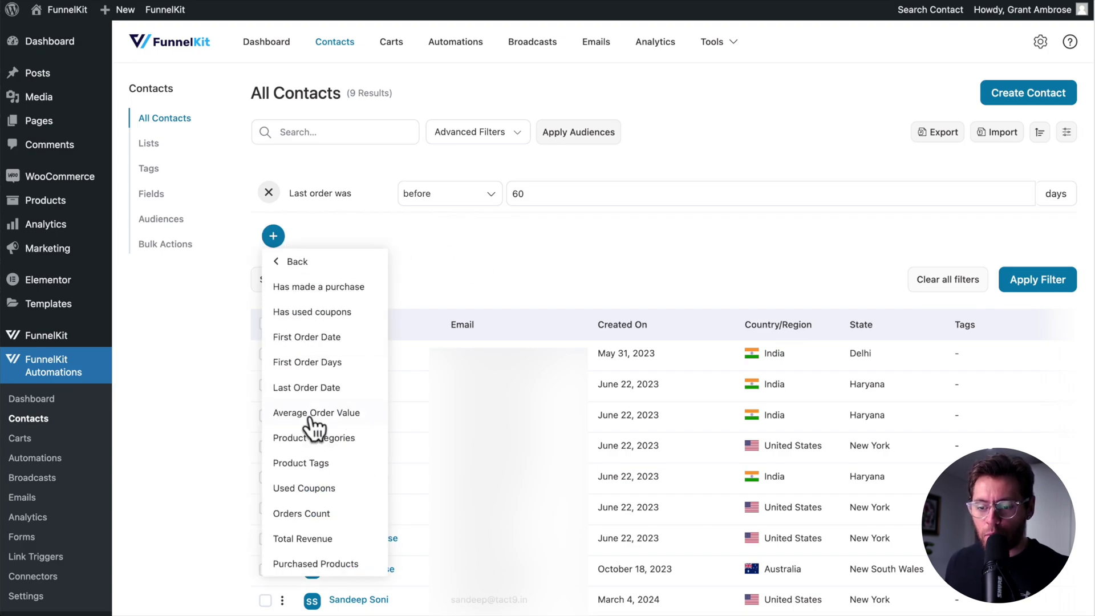
{"action": "left_click", "coordinate": [323, 513]}
{"action": "left_click", "coordinate": [450, 234]}
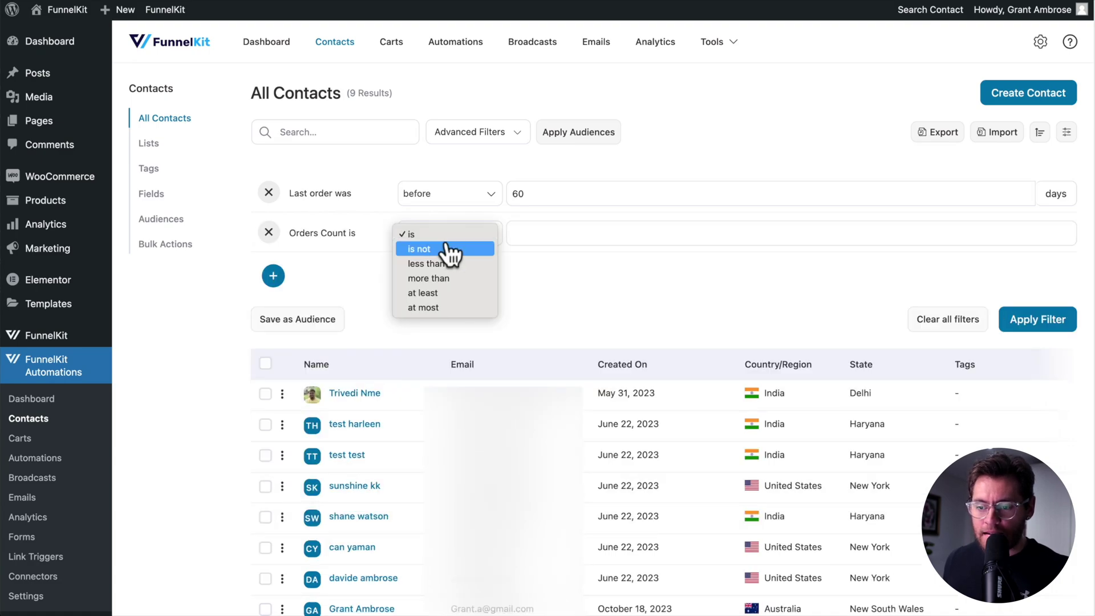
{"action": "left_click", "coordinate": [456, 278]}
{"action": "left_click", "coordinate": [529, 234]}
{"action": "type", "text": "1"}
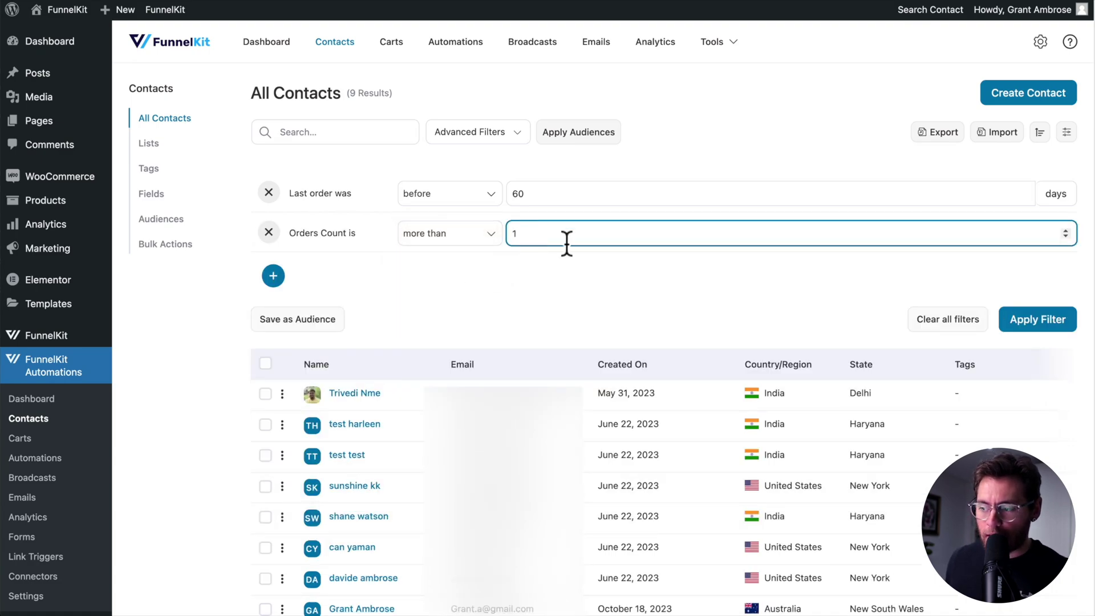
{"action": "left_click", "coordinate": [1036, 325]}
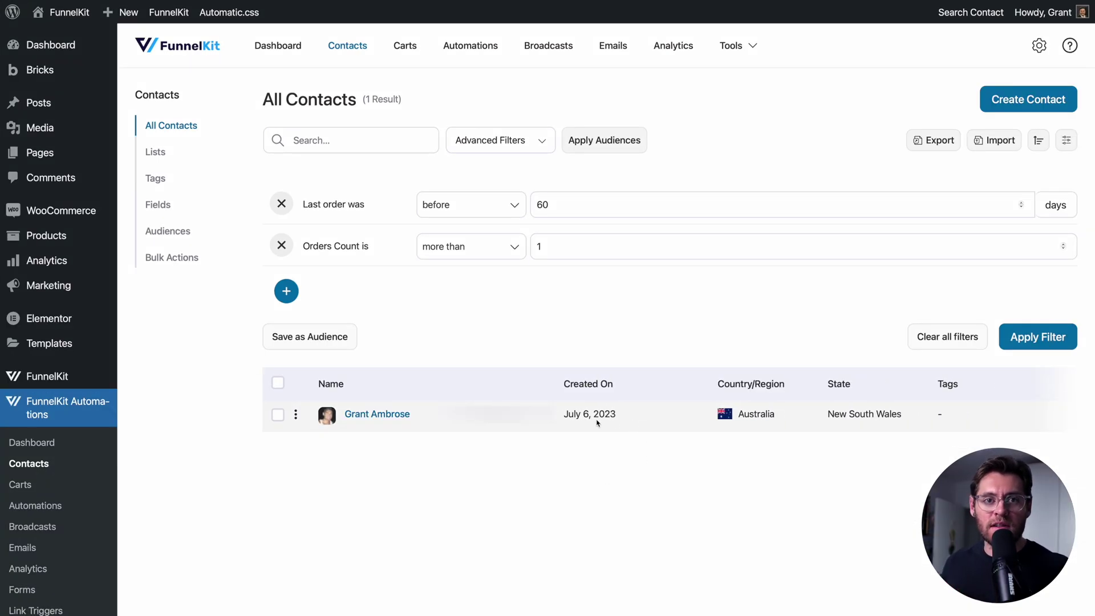
{"action": "scroll", "coordinate": [597, 422], "scroll_direction": "right", "scroll_amount": 5}
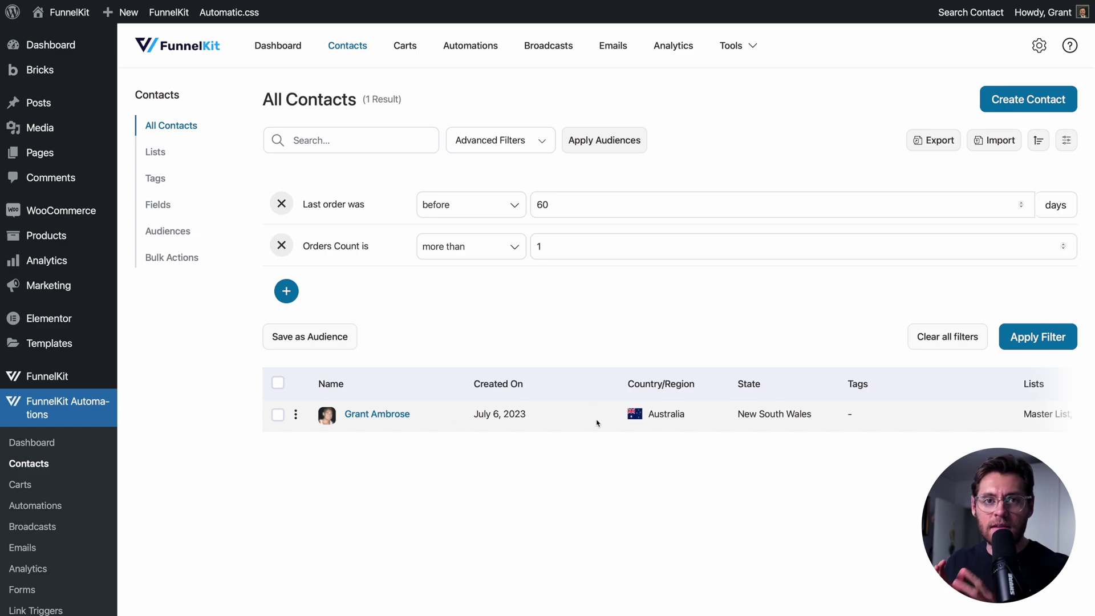
{"action": "scroll", "coordinate": [597, 422], "scroll_direction": "right", "scroll_amount": 5}
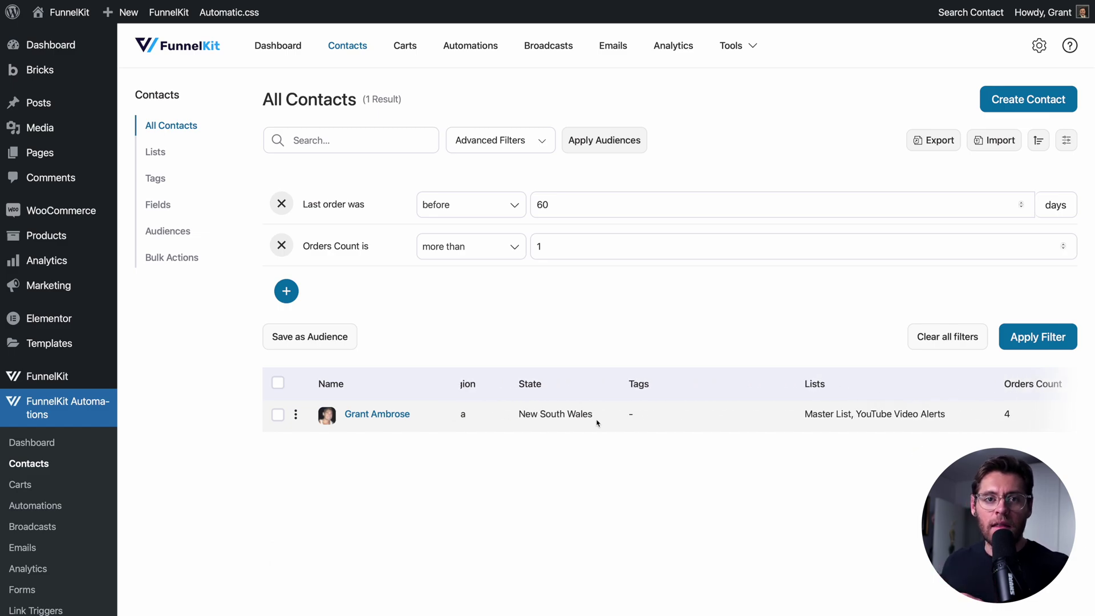
{"action": "scroll", "coordinate": [597, 422], "scroll_direction": "right", "scroll_amount": 5}
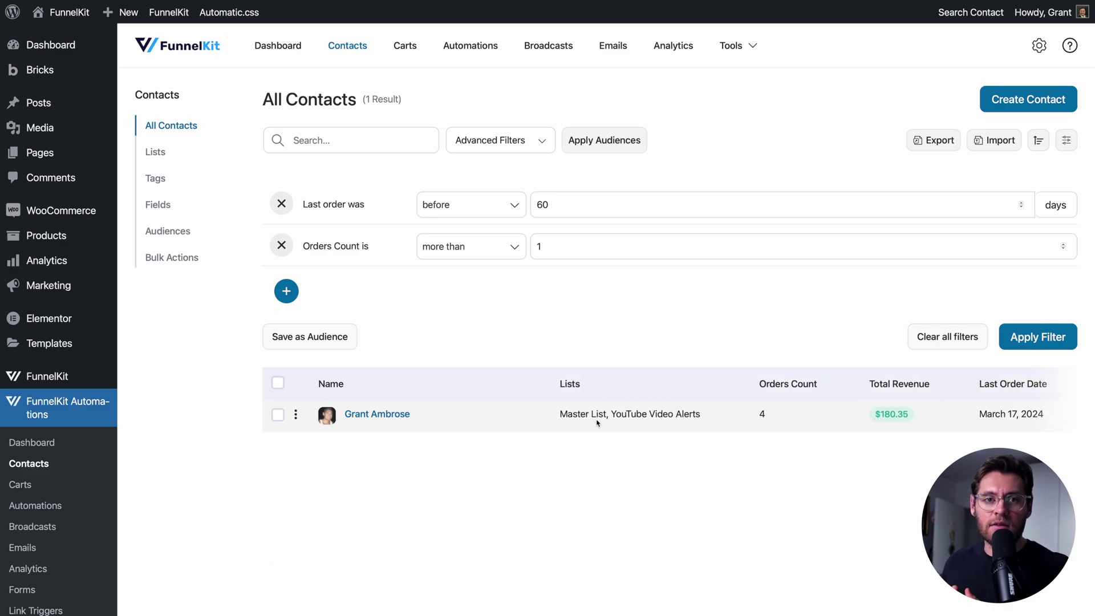
{"action": "scroll", "coordinate": [597, 422], "scroll_direction": "left", "scroll_amount": 10}
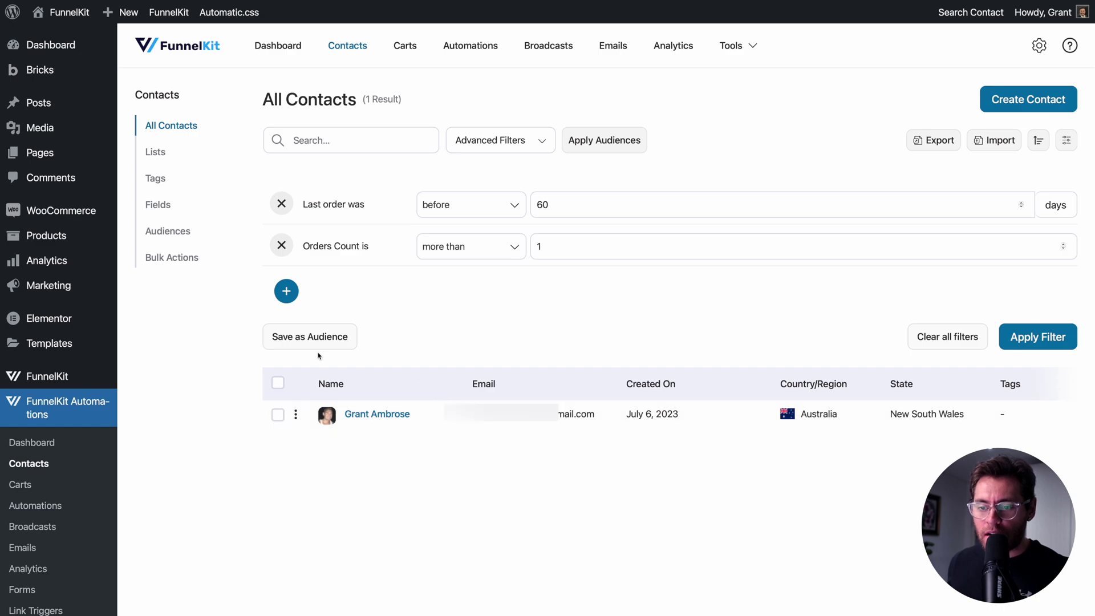
Save the filtered contacts as a new audience named 'Restore Purchases'
{"action": "left_click", "coordinate": [299, 337]}
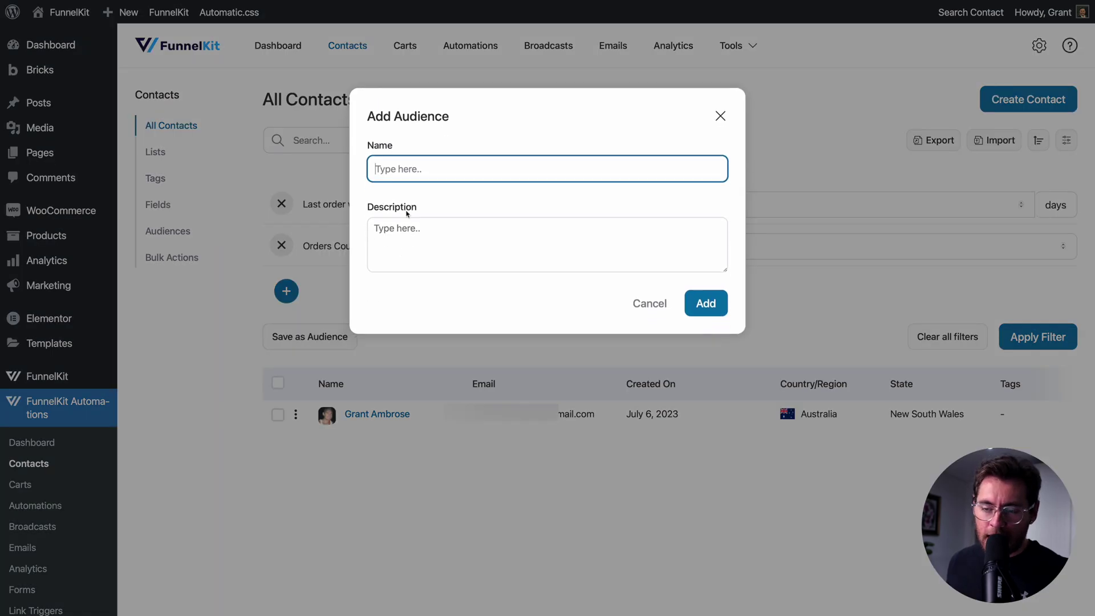
{"action": "type", "text": "Restore Purchases"}
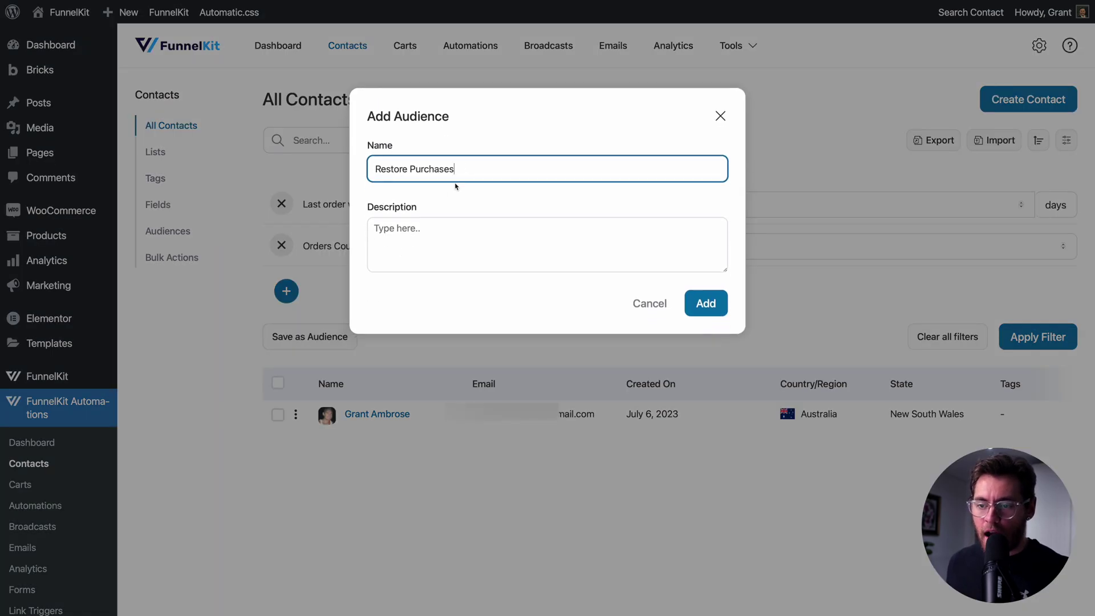
{"action": "left_click", "coordinate": [413, 229]}
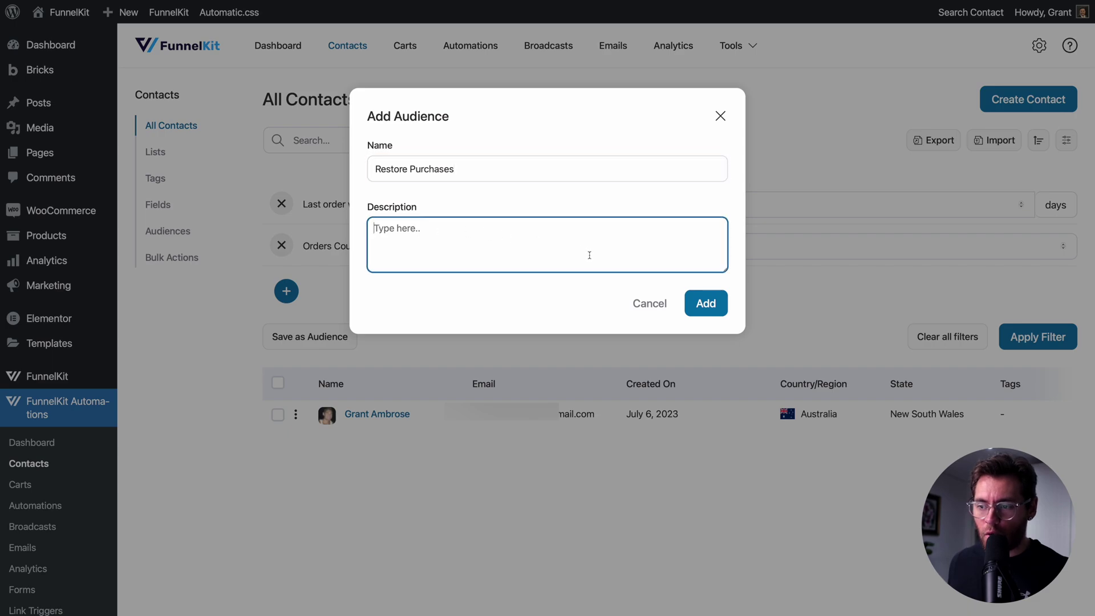
{"action": "left_click", "coordinate": [706, 303]}
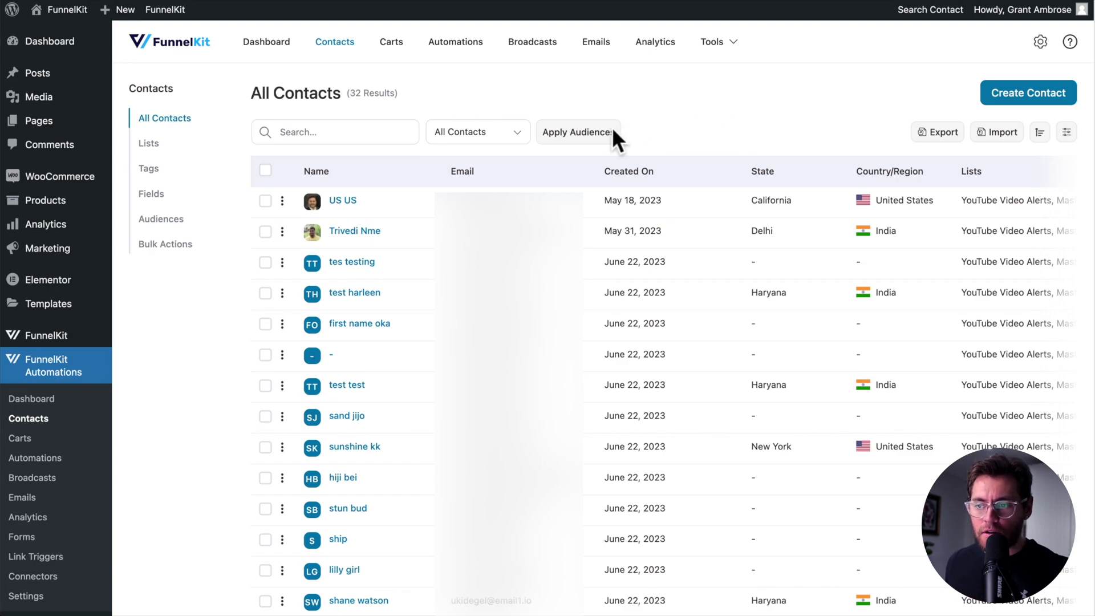
{"action": "left_click", "coordinate": [568, 134]}
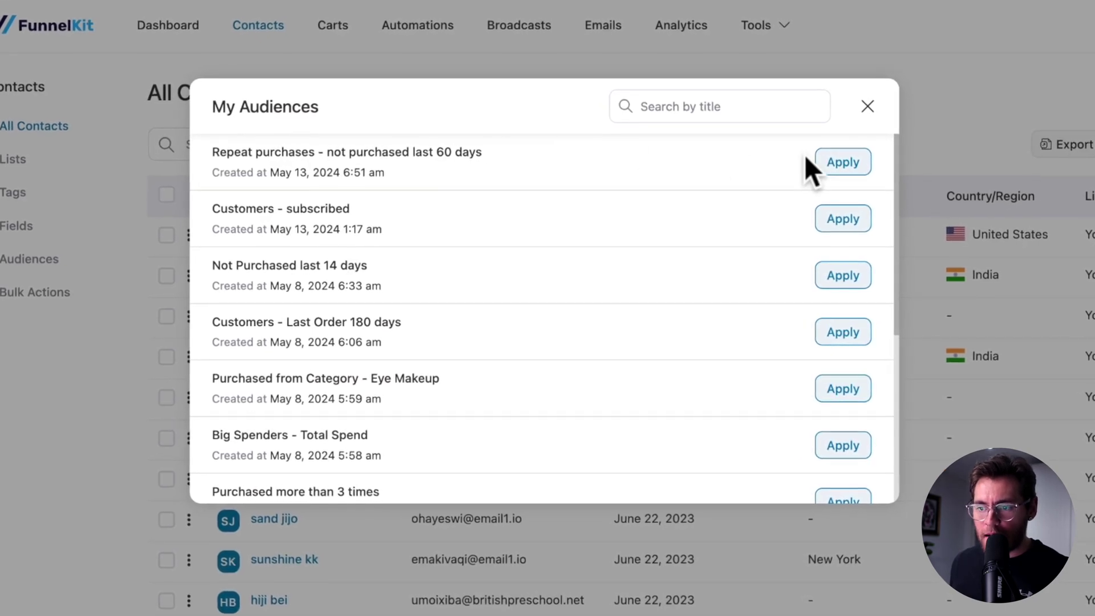
{"action": "left_click", "coordinate": [823, 160]}
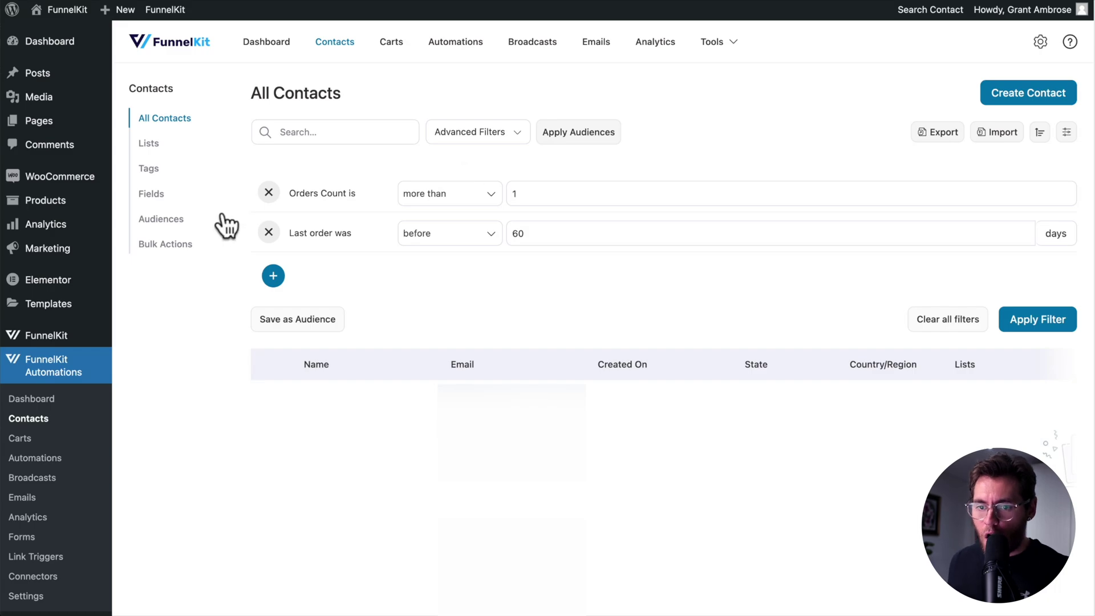
{"action": "left_click", "coordinate": [174, 223]}
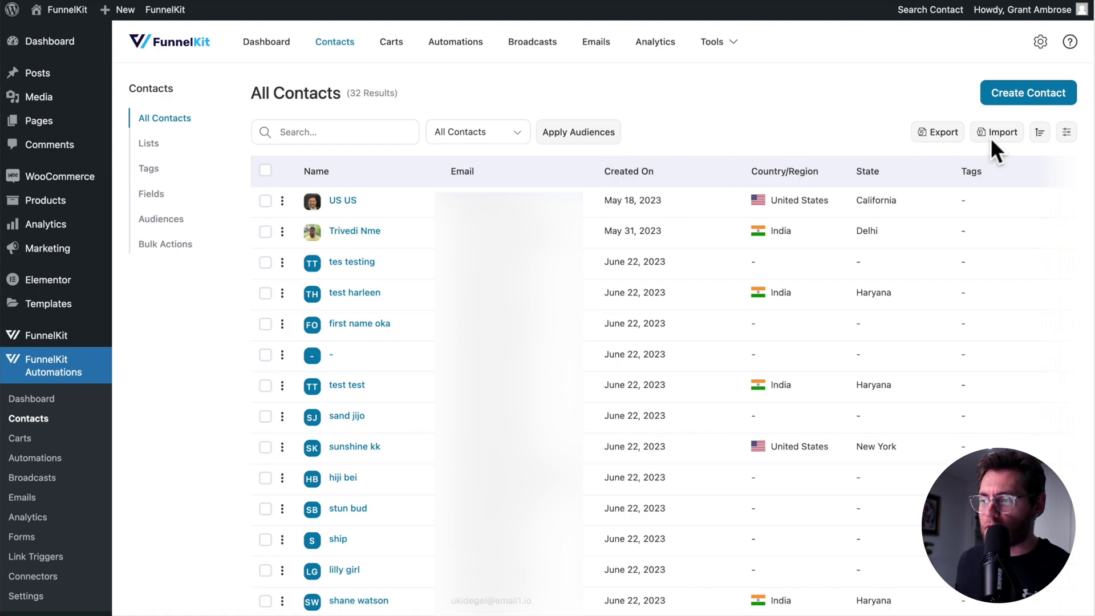
In the column settings, move the Country/Region column and remove the Tags column
{"action": "left_click", "coordinate": [1068, 135]}
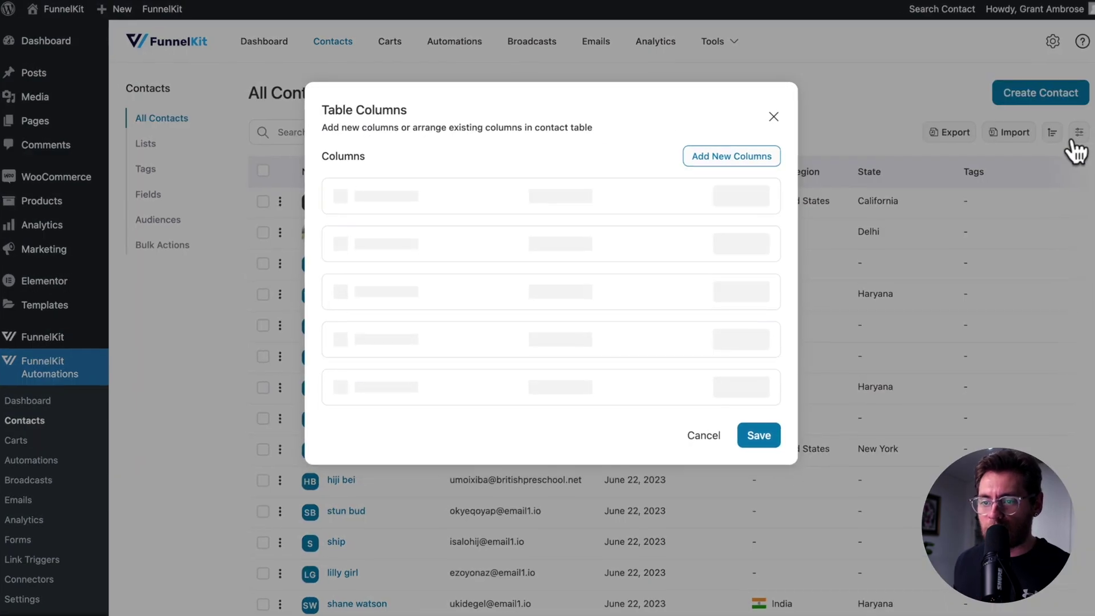
{"action": "left_click_drag", "start_coordinate": [321, 199], "coordinate": [285, 237]}
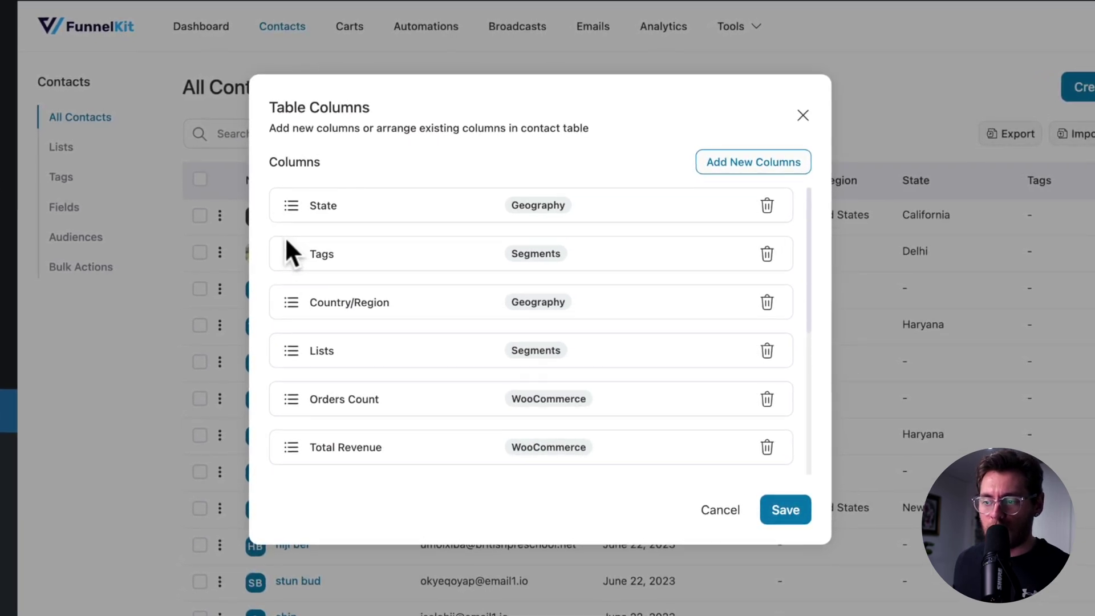
{"action": "left_click", "coordinate": [767, 255]}
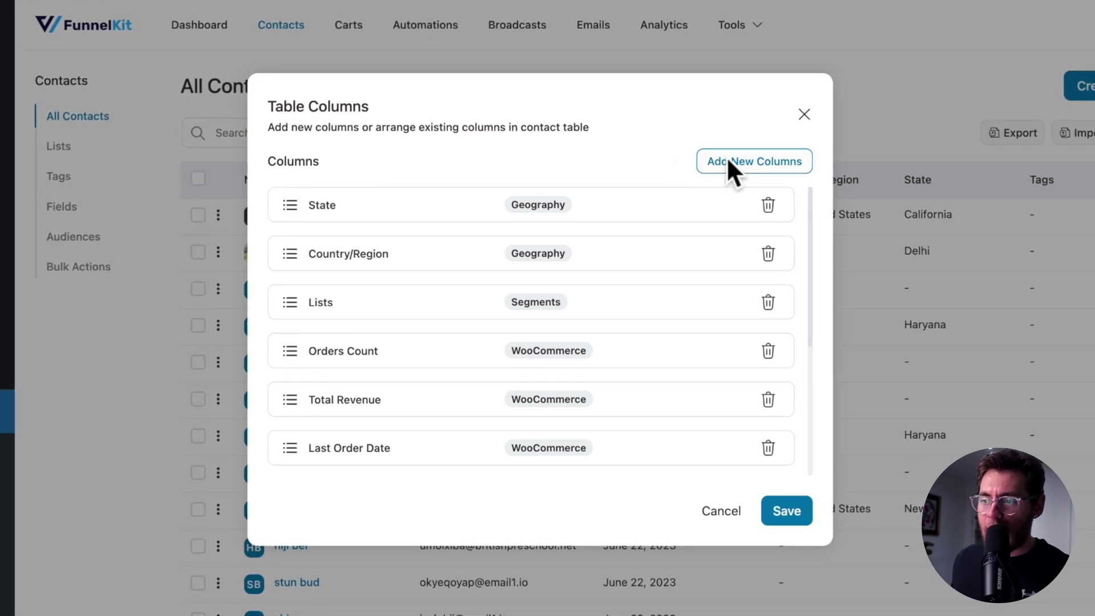
Browse the Geography, Custom Field, WooCommerce, Segments and Engagement groups of addable columns
{"action": "left_click", "coordinate": [728, 160]}
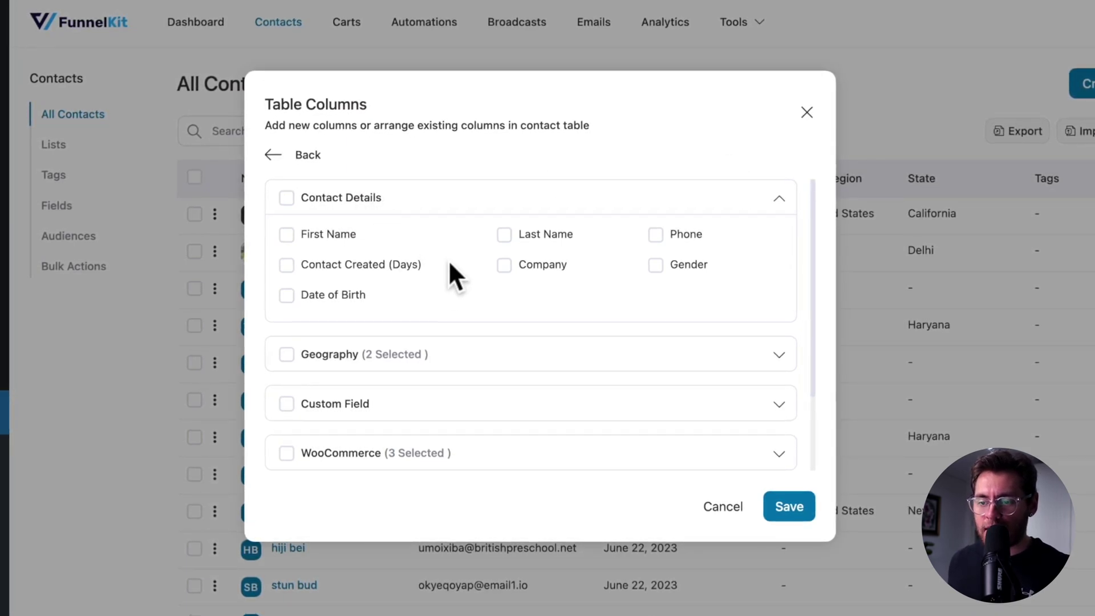
{"action": "left_click", "coordinate": [456, 355]}
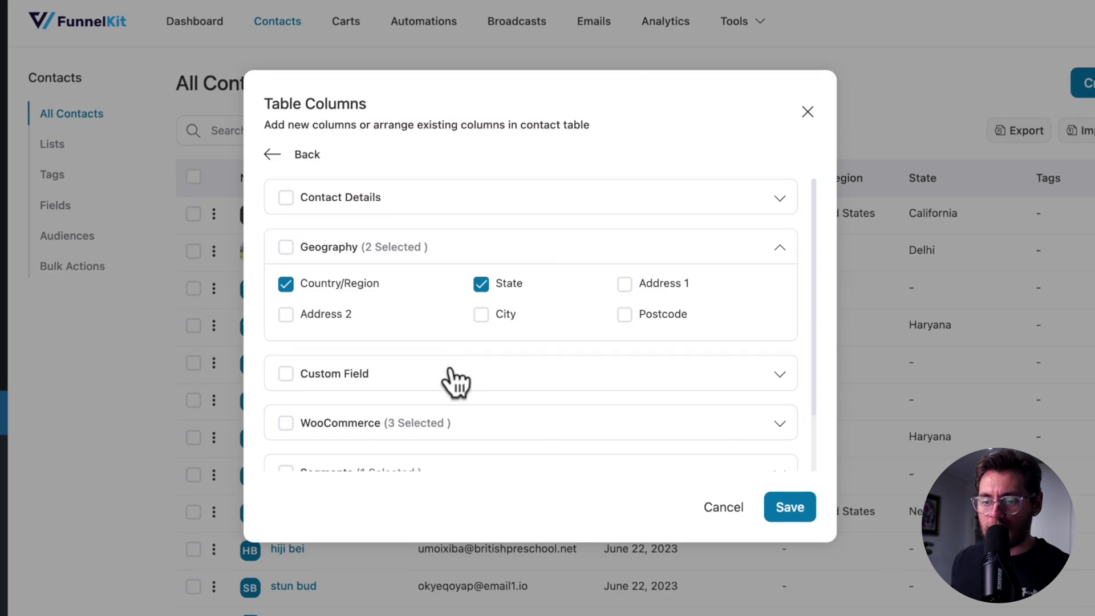
{"action": "left_click", "coordinate": [450, 371]}
{"action": "scroll", "coordinate": [455, 385], "scroll_direction": "down", "scroll_amount": 3}
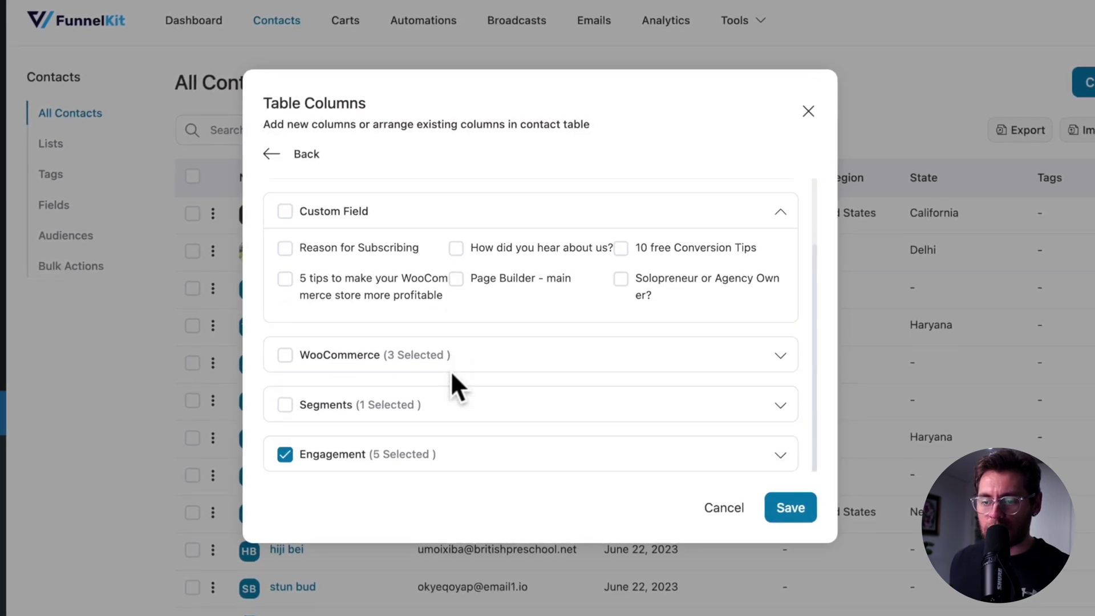
{"action": "left_click", "coordinate": [487, 353]}
{"action": "scroll", "coordinate": [487, 351], "scroll_direction": "down", "scroll_amount": 2}
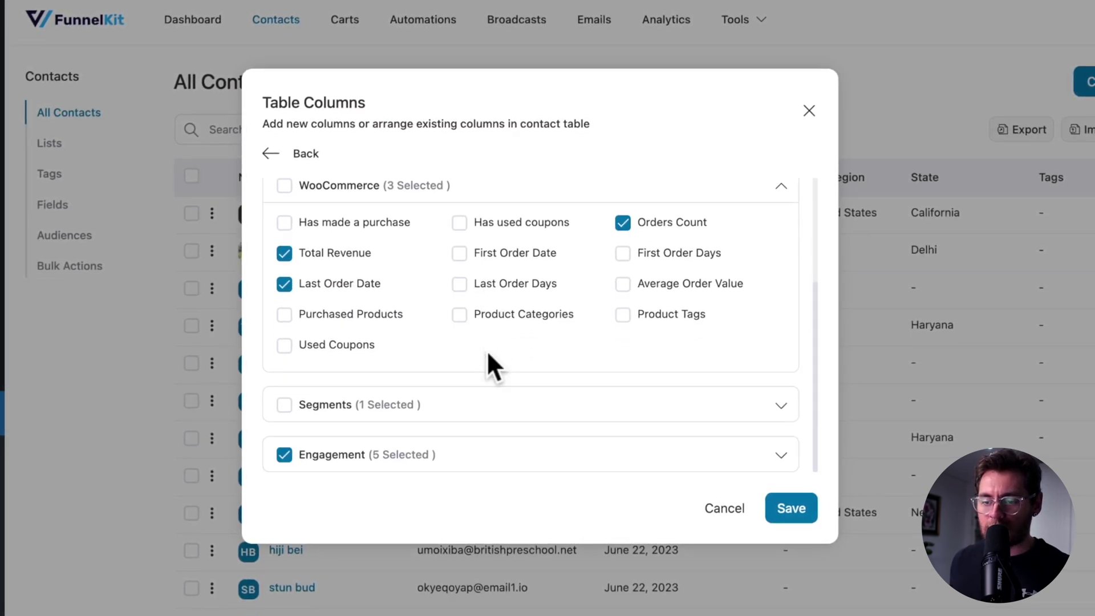
{"action": "left_click", "coordinate": [486, 407]}
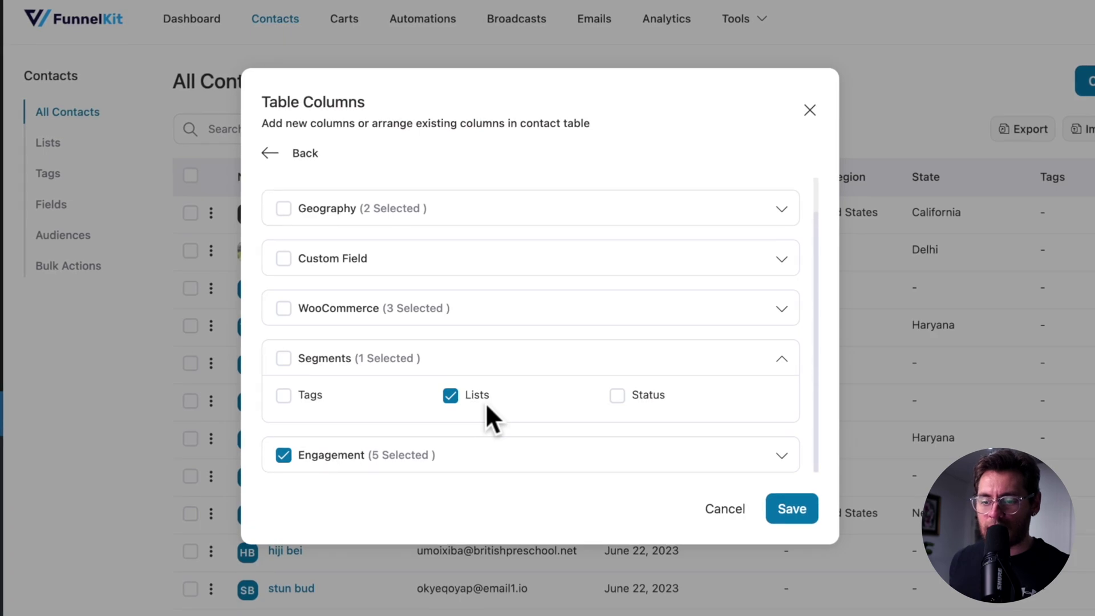
{"action": "left_click", "coordinate": [474, 454]}
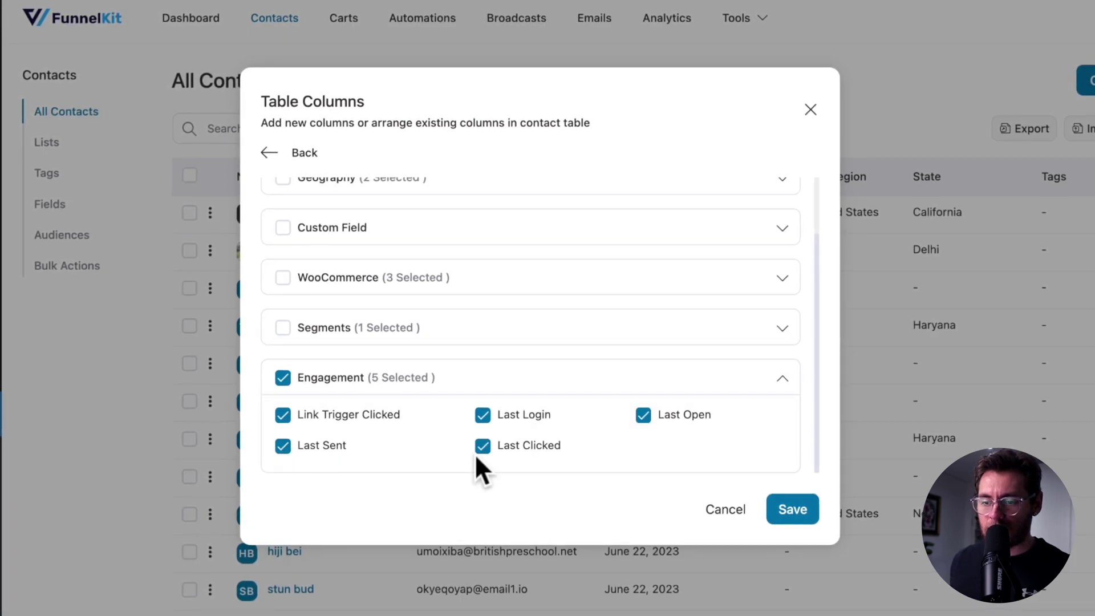
Drop Last Sent and Last Login, add Tags back, and save the column layout
{"action": "left_click", "coordinate": [330, 451]}
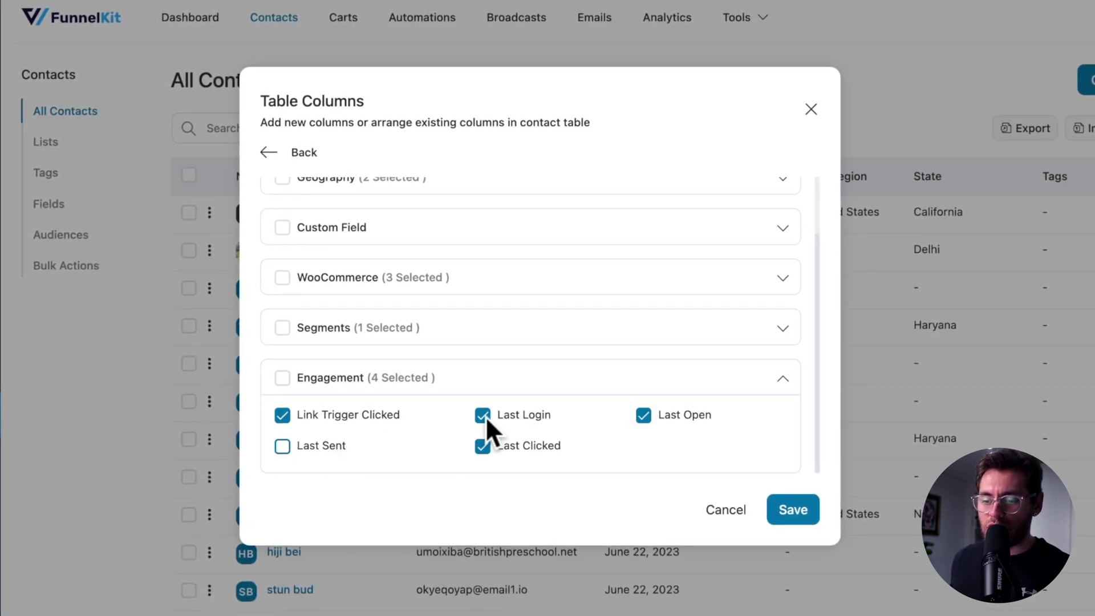
{"action": "left_click", "coordinate": [483, 415]}
{"action": "left_click", "coordinate": [499, 336]}
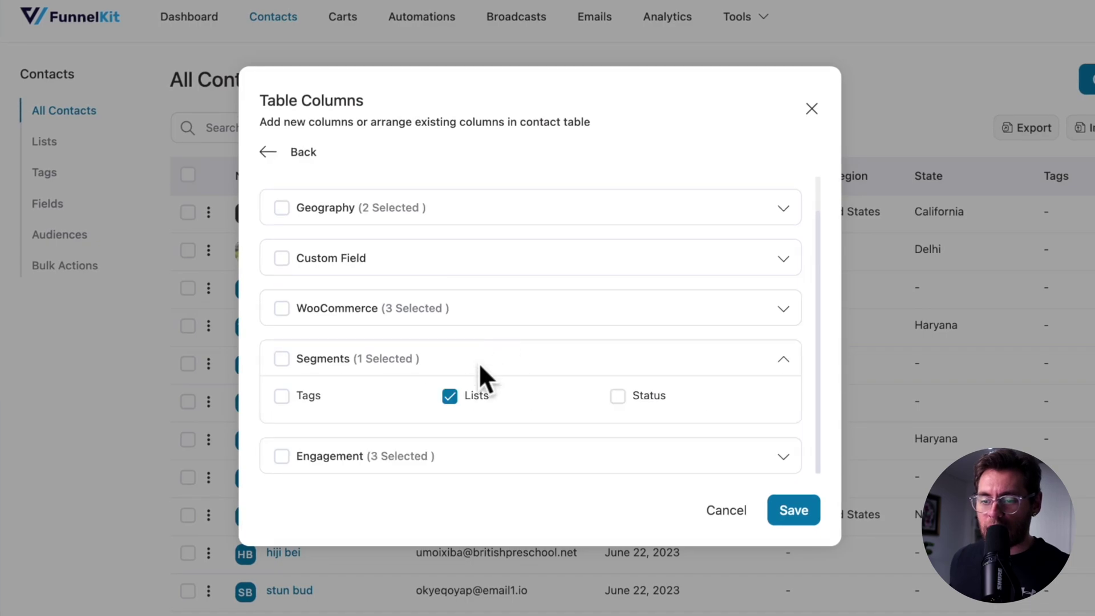
{"action": "left_click", "coordinate": [284, 396]}
{"action": "left_click", "coordinate": [794, 511]}
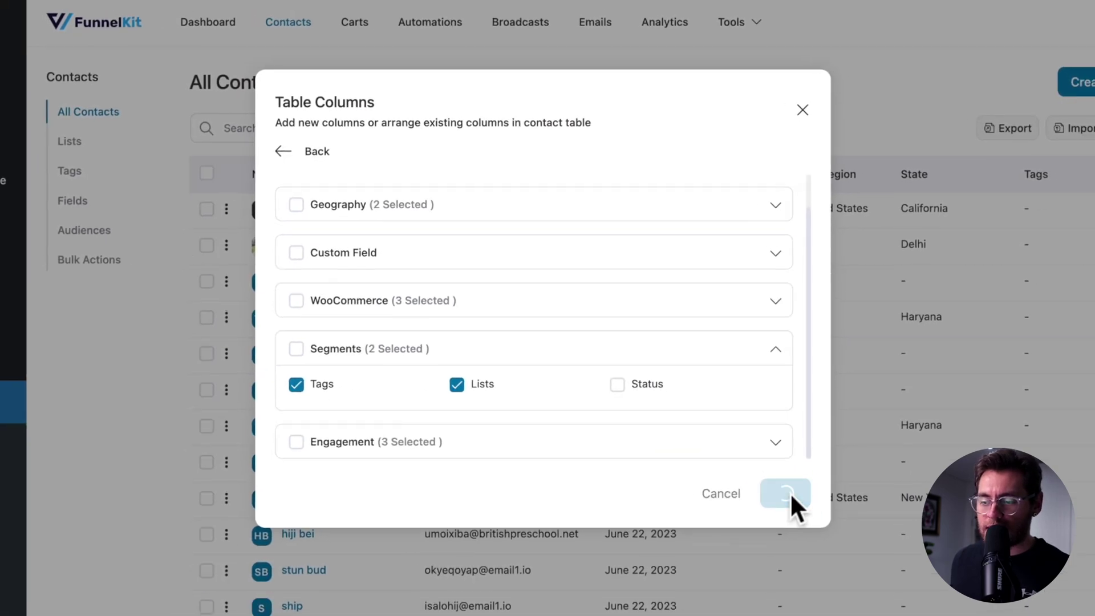
Select four contacts in the contacts table
{"action": "scroll", "coordinate": [761, 447], "scroll_direction": "right", "scroll_amount": 10}
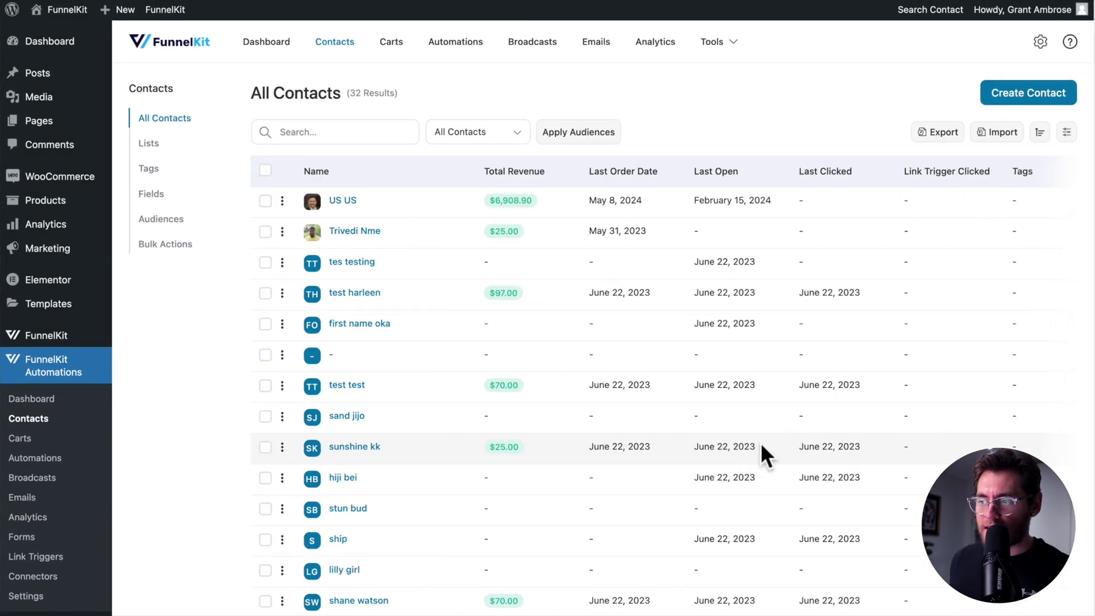
{"action": "scroll", "coordinate": [761, 442], "scroll_direction": "right", "scroll_amount": 3}
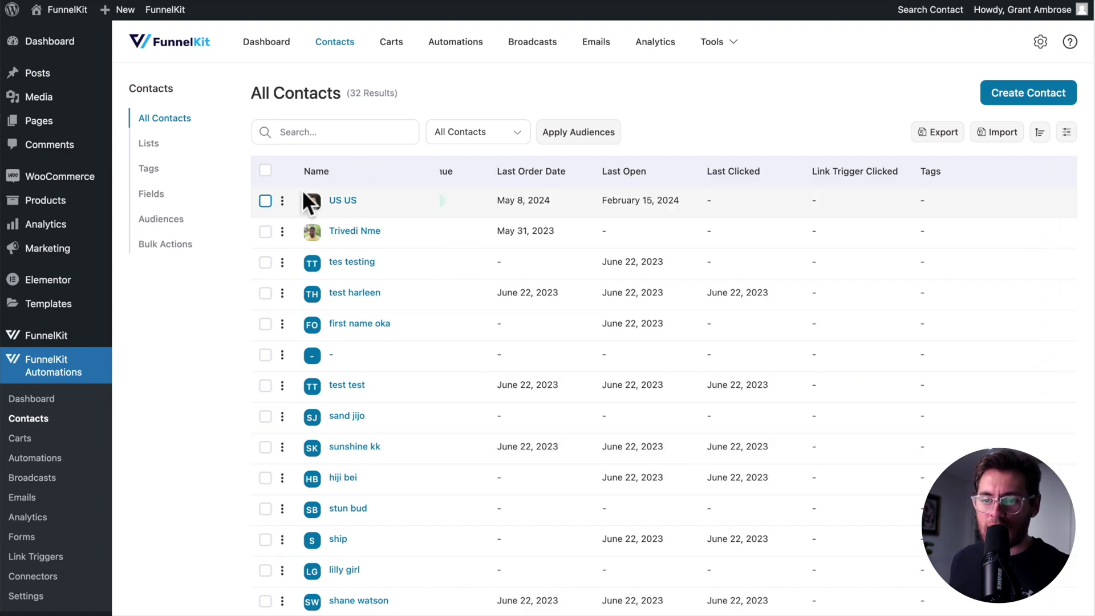
{"action": "left_click", "coordinate": [265, 200]}
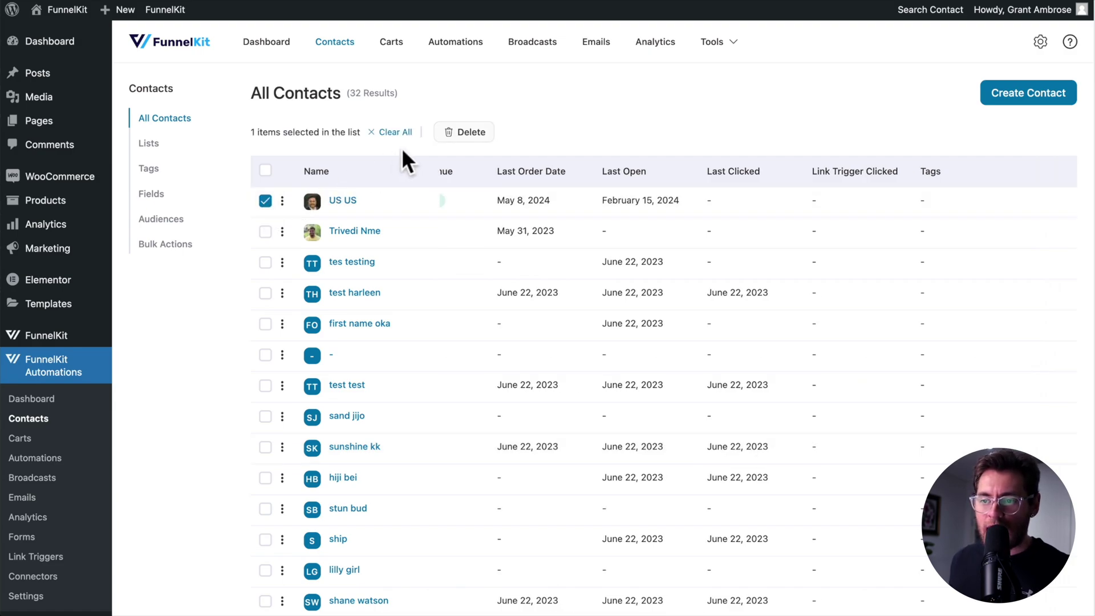
{"action": "left_click", "coordinate": [265, 231]}
{"action": "left_click", "coordinate": [265, 262]}
{"action": "left_click", "coordinate": [265, 323]}
Return to All Contacts and search by the contact's name, narrowing to 5 results
{"action": "left_click", "coordinate": [149, 143]}
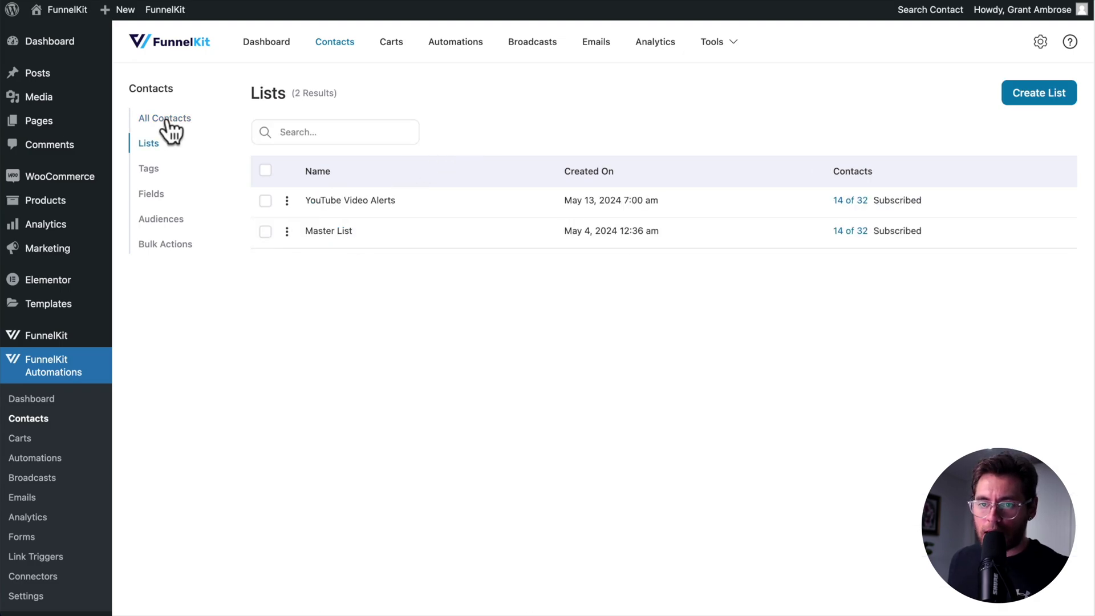
{"action": "left_click", "coordinate": [165, 118]}
{"action": "left_click", "coordinate": [323, 132]}
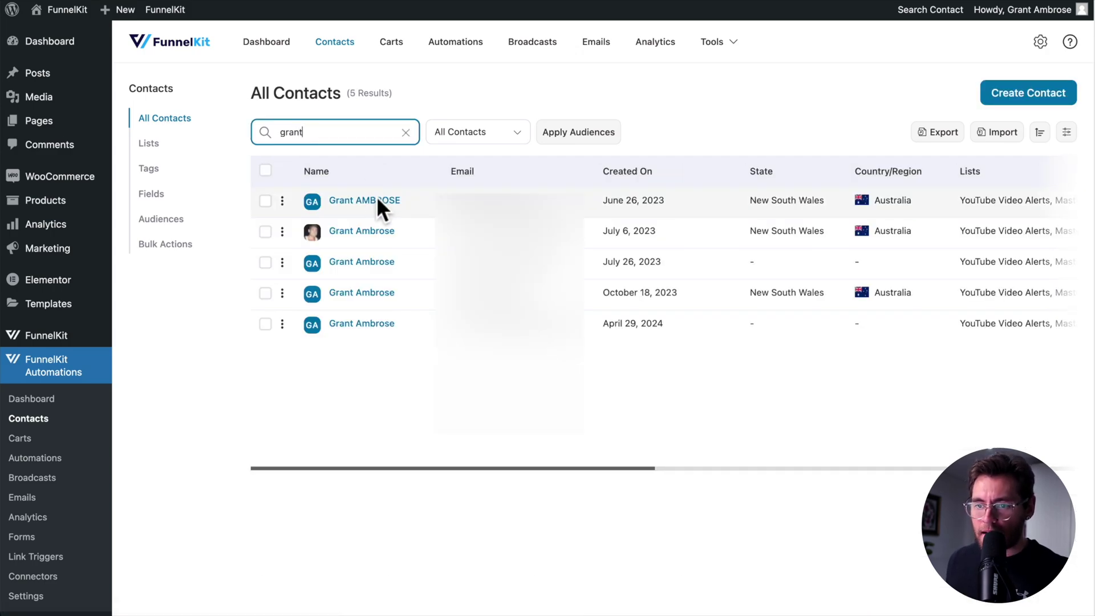
Open the first result's profile and review its details, 117 orders, $10.83k spend and funnel stats
{"action": "left_click", "coordinate": [377, 201]}
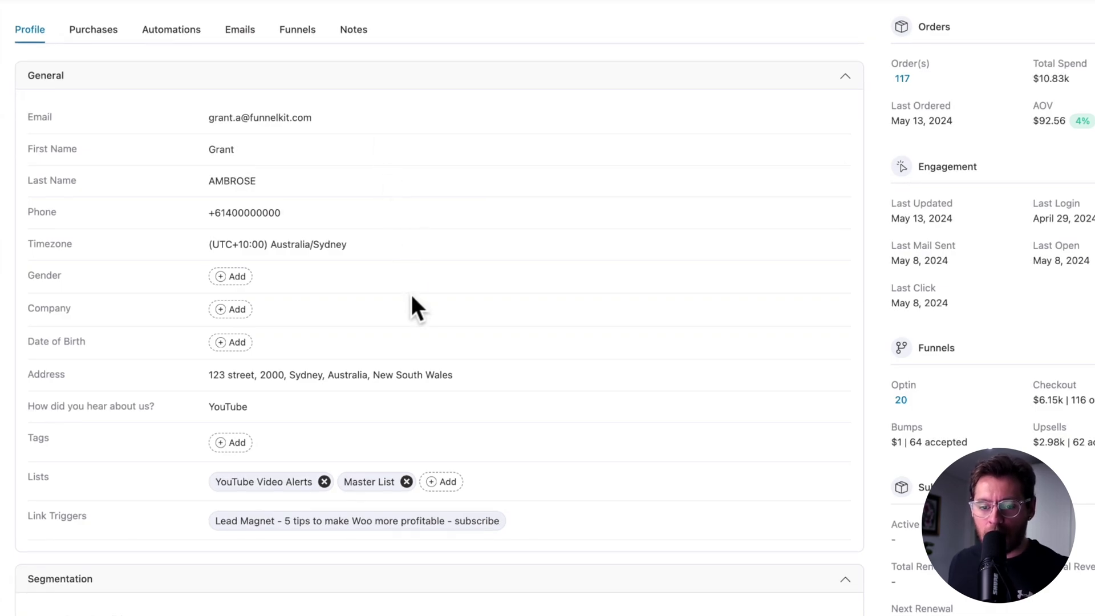
{"action": "scroll", "coordinate": [476, 378], "scroll_direction": "down", "scroll_amount": 3}
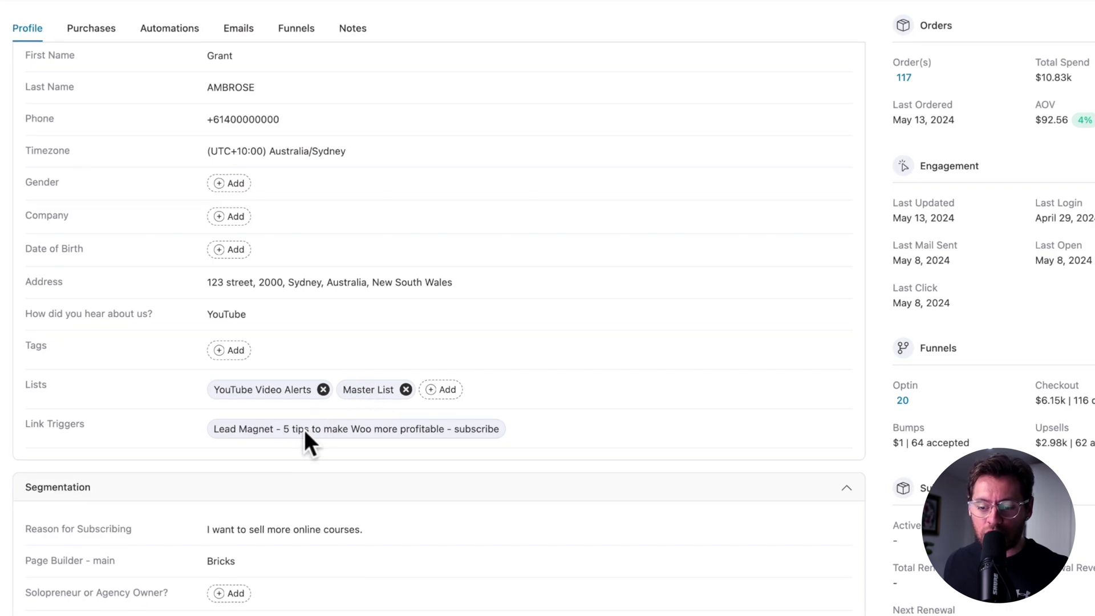
{"action": "scroll", "coordinate": [385, 429], "scroll_direction": "down", "scroll_amount": 5}
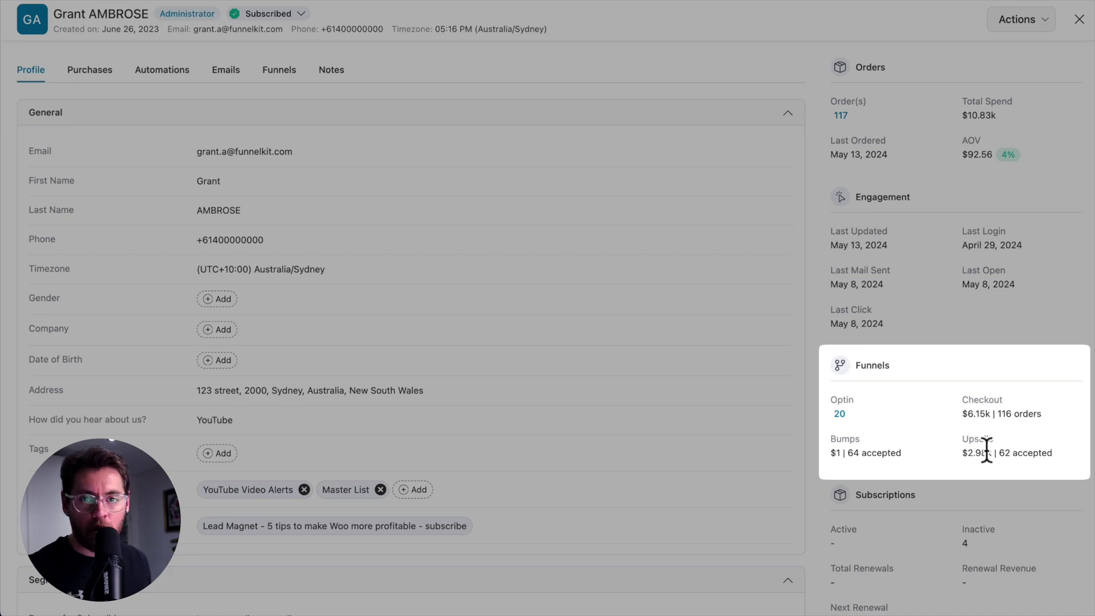
{"action": "scroll", "coordinate": [987, 451], "scroll_direction": "down", "scroll_amount": 5}
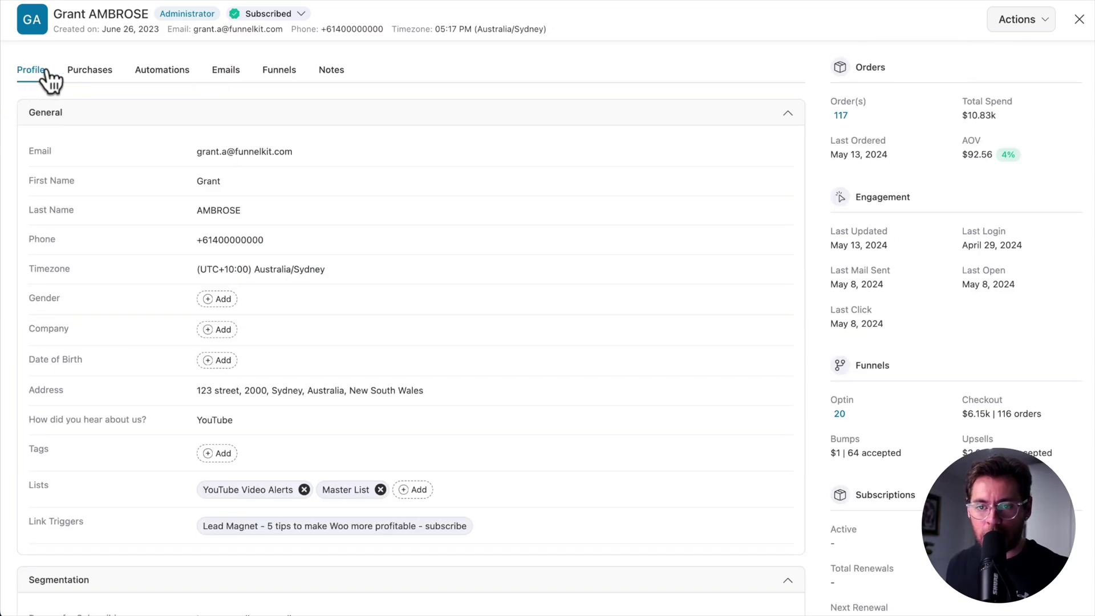
From the contact's purchases, open order #4186's Edit Order page and review its custom fields
{"action": "left_click", "coordinate": [91, 76]}
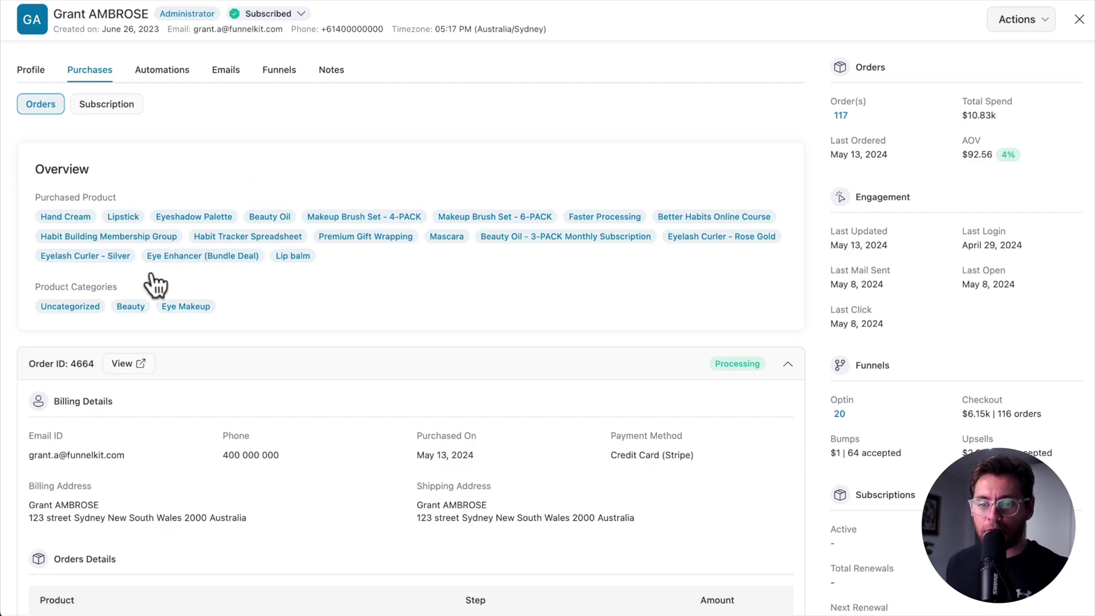
{"action": "scroll", "coordinate": [255, 381], "scroll_direction": "down", "scroll_amount": 5}
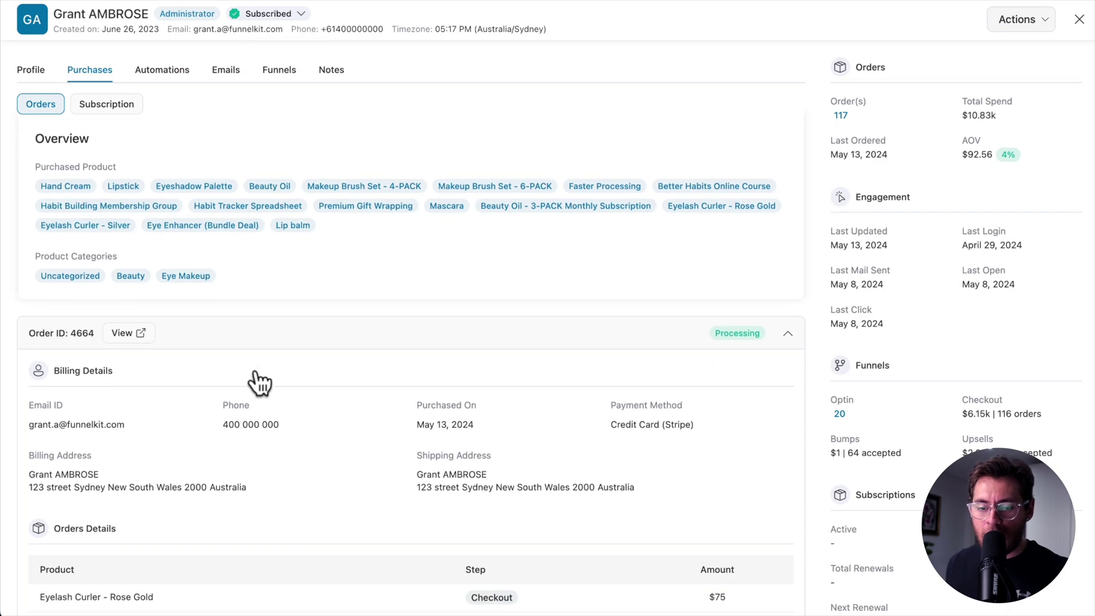
{"action": "scroll", "coordinate": [259, 383], "scroll_direction": "down", "scroll_amount": 3}
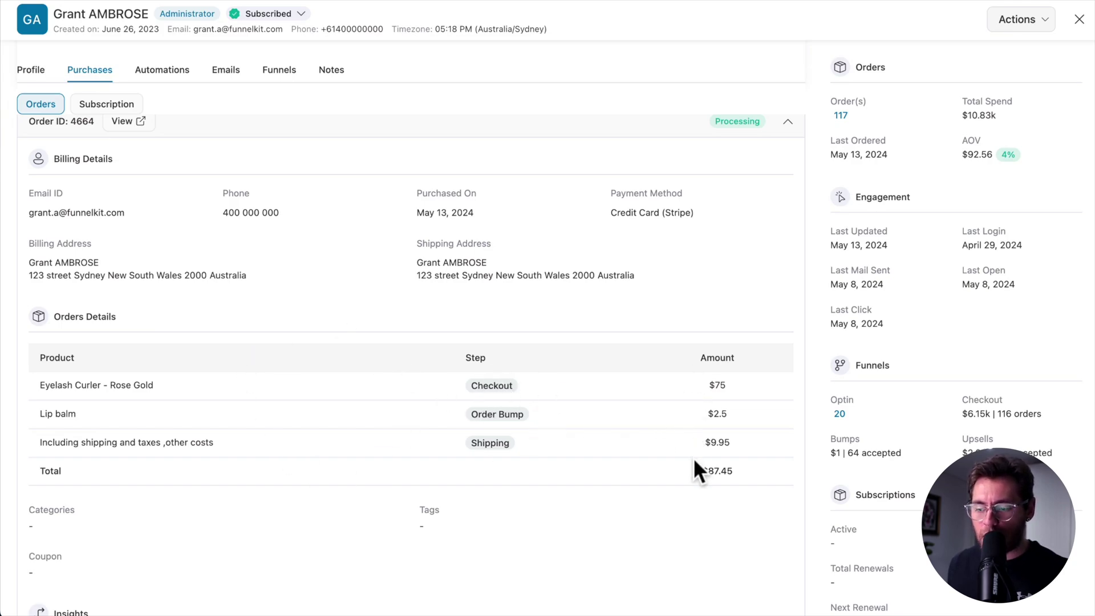
{"action": "scroll", "coordinate": [711, 463], "scroll_direction": "down", "scroll_amount": 8}
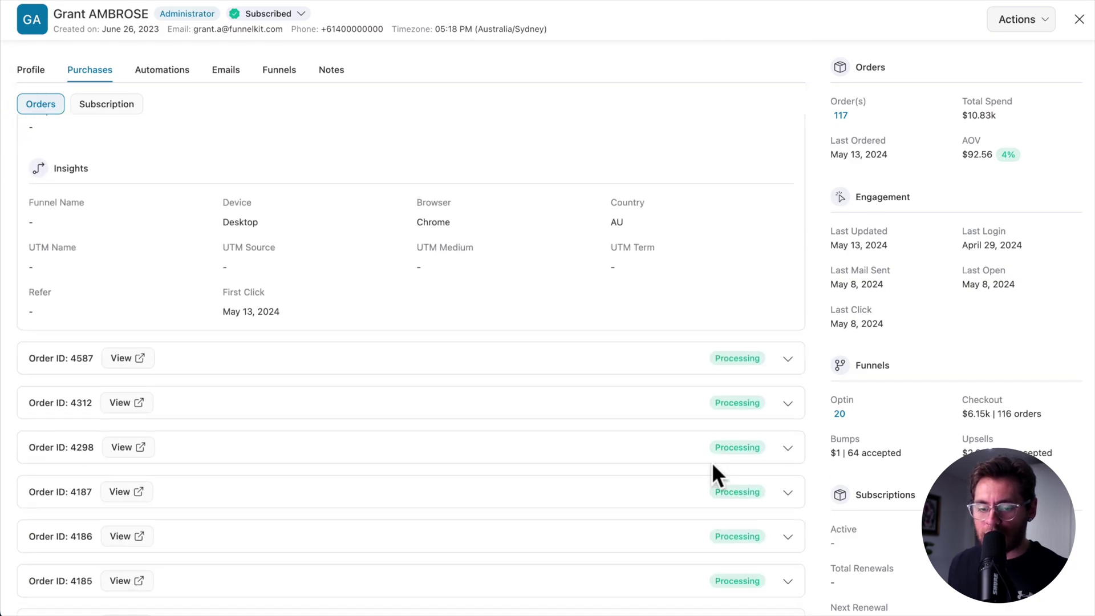
{"action": "scroll", "coordinate": [711, 463], "scroll_direction": "down", "scroll_amount": 3}
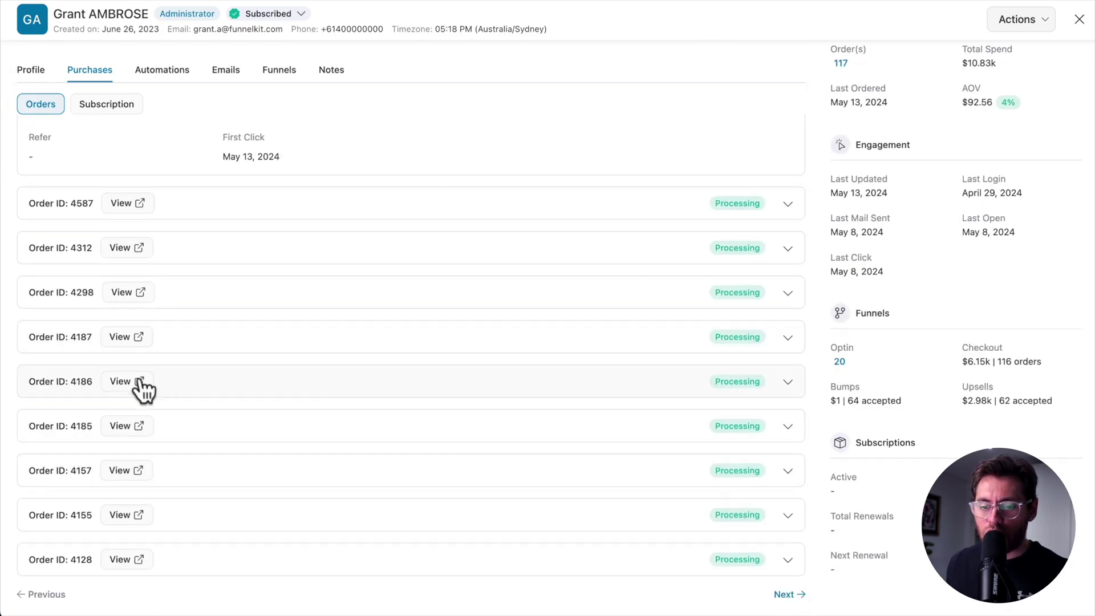
{"action": "left_click", "coordinate": [115, 384]}
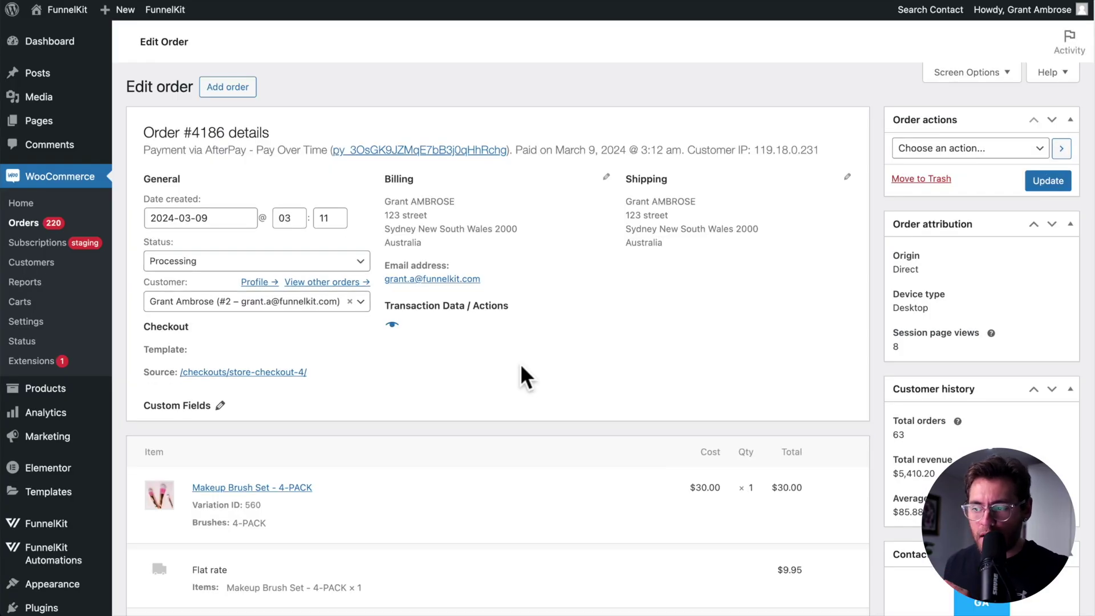
{"action": "scroll", "coordinate": [521, 376], "scroll_direction": "down", "scroll_amount": 2}
{"action": "scroll", "coordinate": [521, 367], "scroll_direction": "down", "scroll_amount": 10}
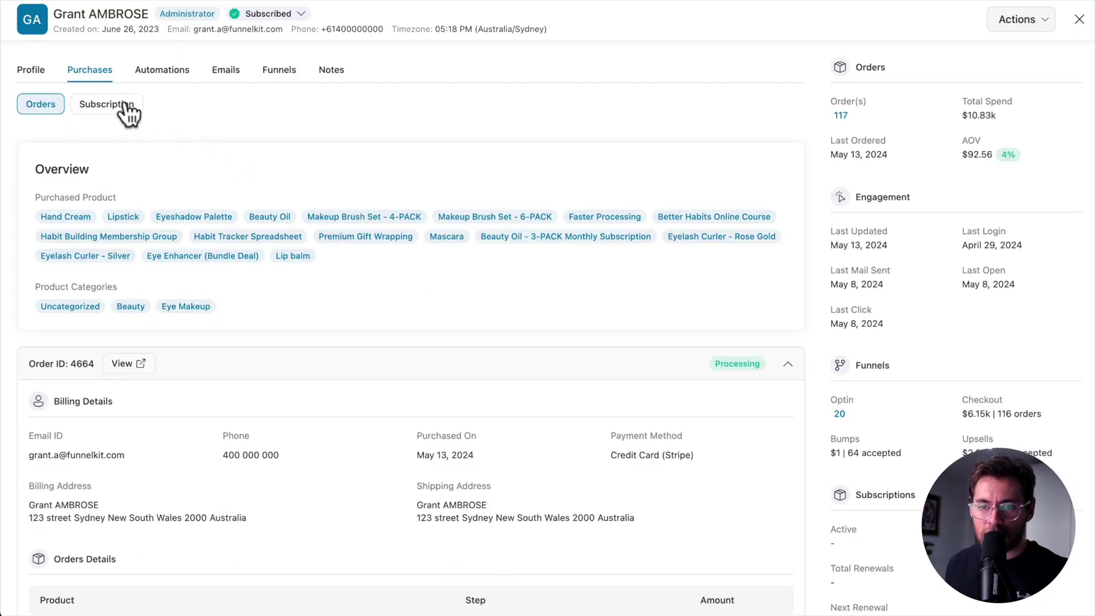
Review the contact's subscriptions and the automations they have run through
{"action": "left_click", "coordinate": [126, 109]}
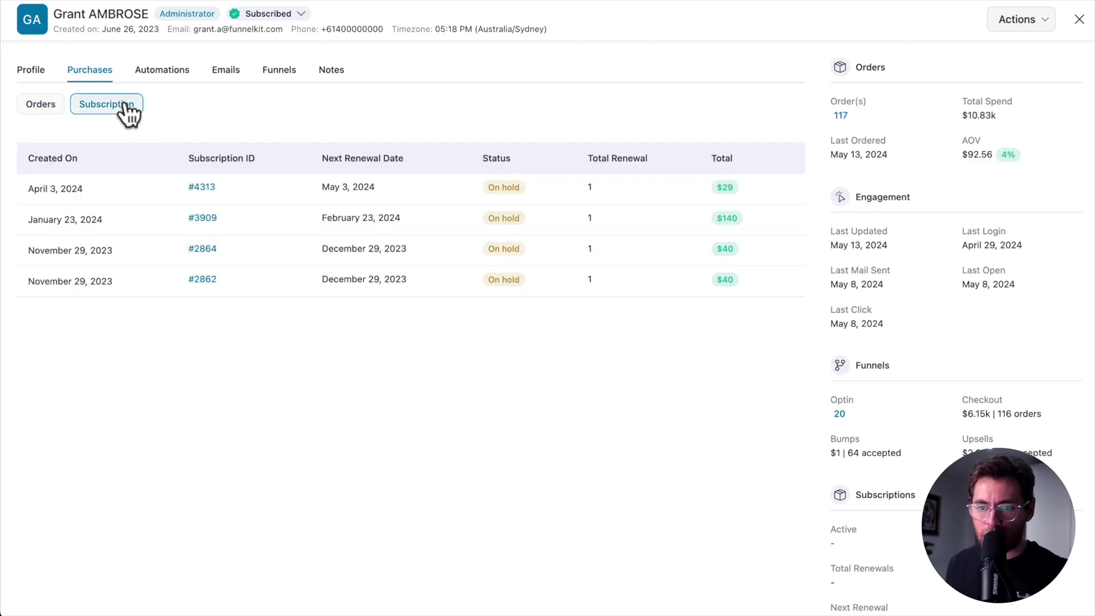
{"action": "left_click", "coordinate": [160, 69]}
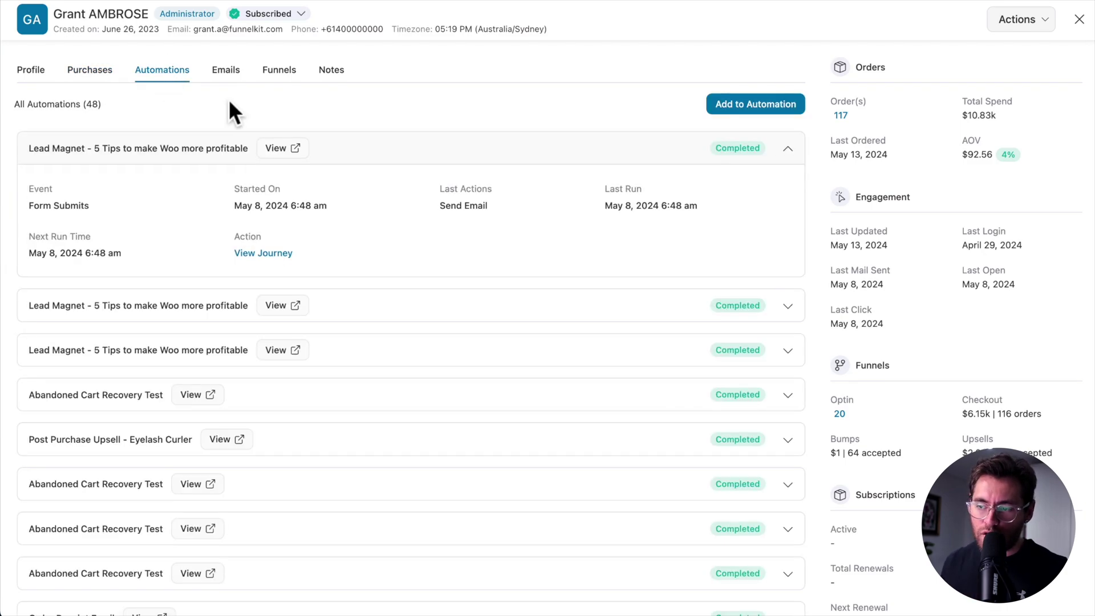
{"action": "scroll", "coordinate": [229, 101], "scroll_direction": "down", "scroll_amount": 2}
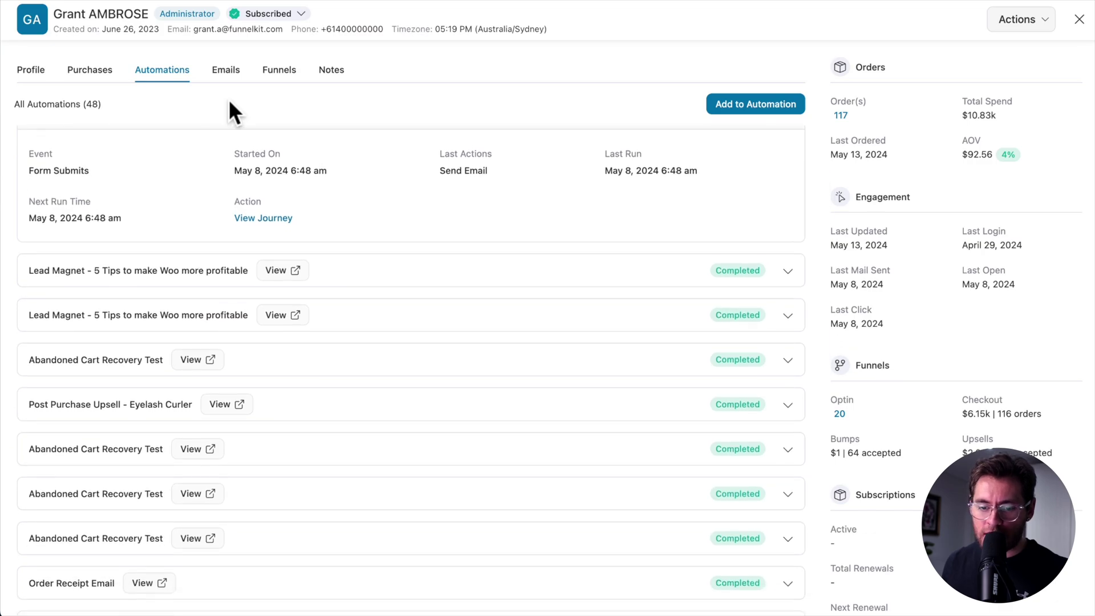
{"action": "scroll", "coordinate": [230, 102], "scroll_direction": "down", "scroll_amount": 2}
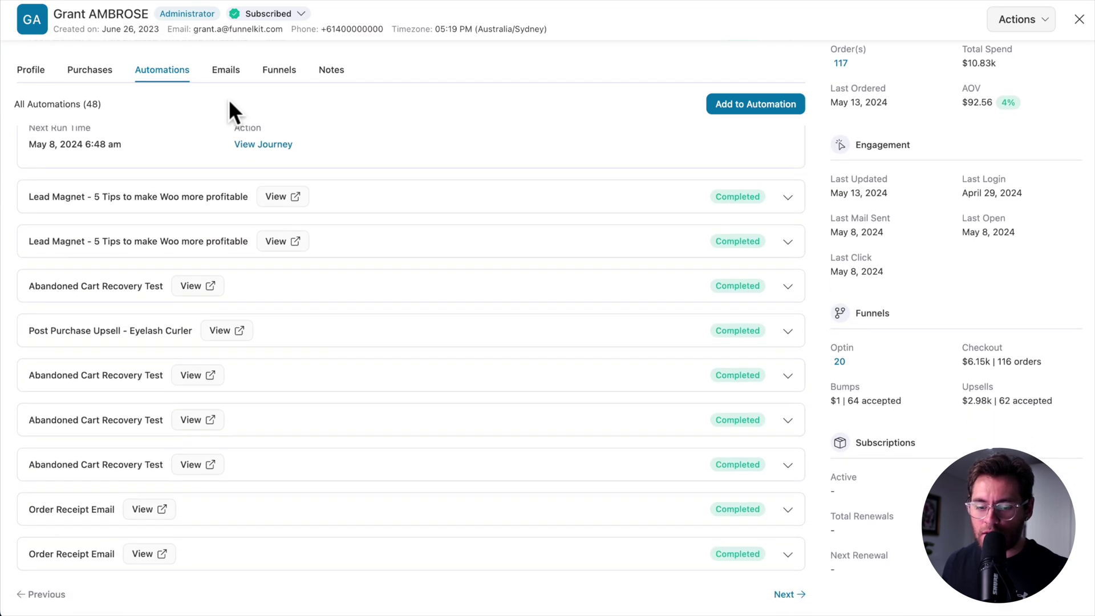
{"action": "scroll", "coordinate": [229, 102], "scroll_direction": "up", "scroll_amount": 3}
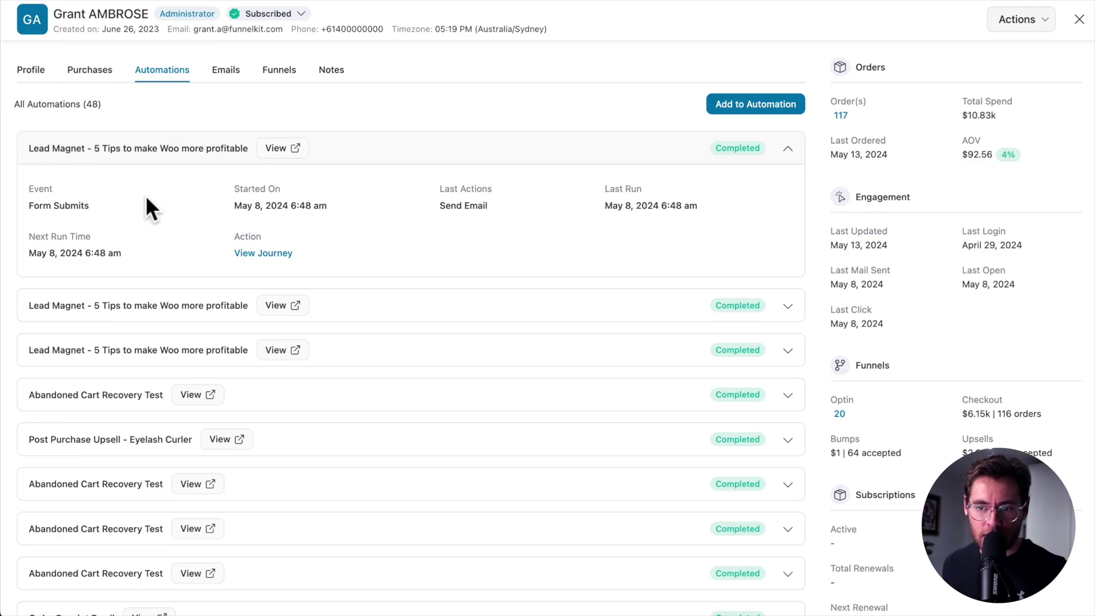
Add the contact to the Abandoned Cart Recovery (Copy) automation
{"action": "left_click", "coordinate": [754, 111]}
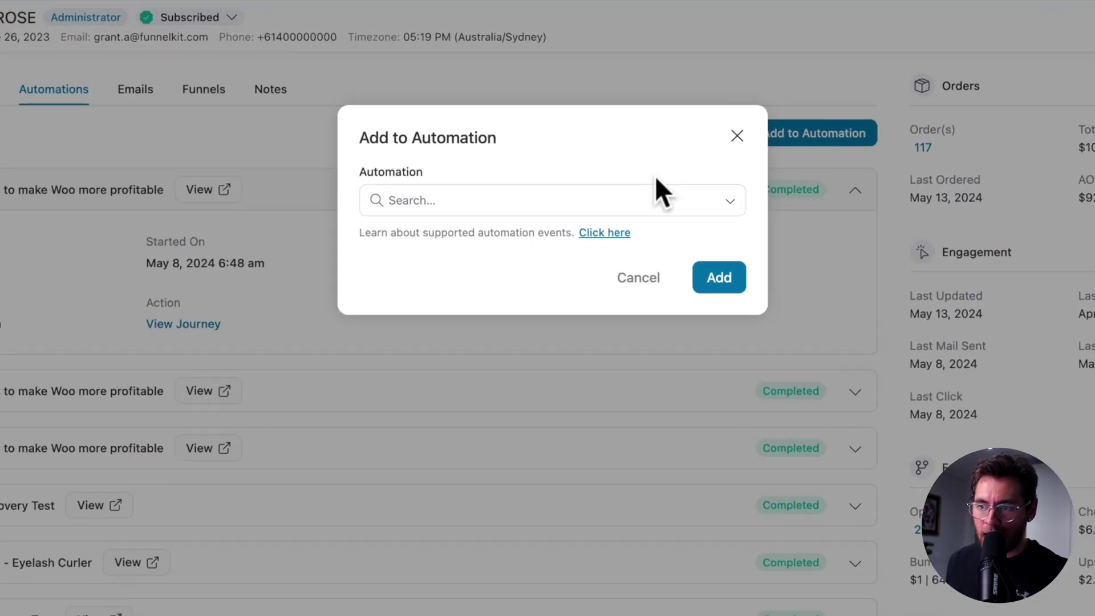
{"action": "left_click", "coordinate": [602, 156]}
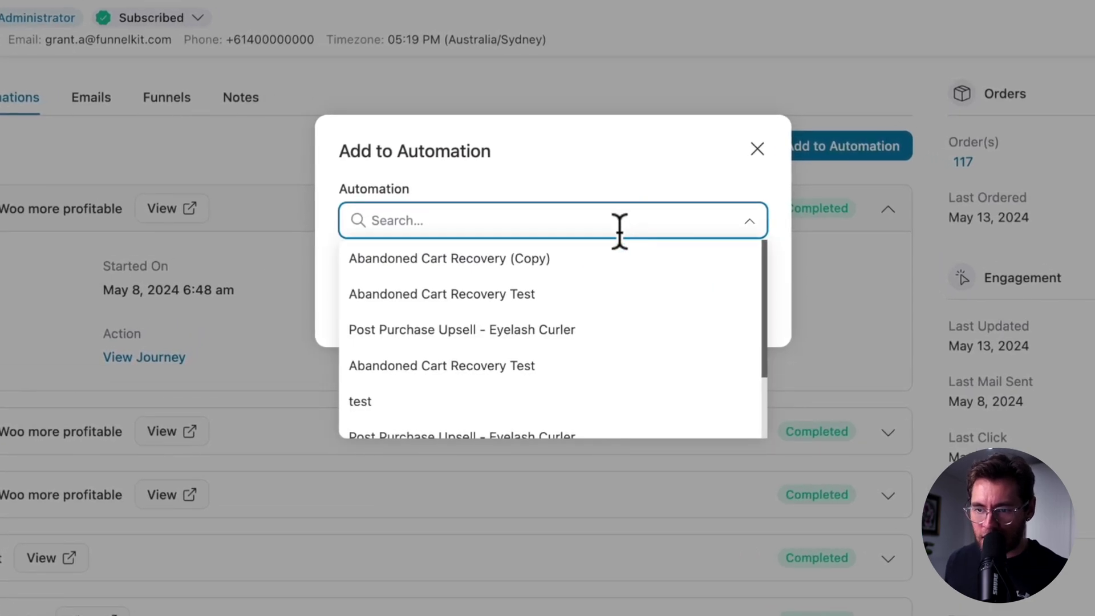
{"action": "left_click", "coordinate": [558, 259]}
{"action": "left_click", "coordinate": [730, 308]}
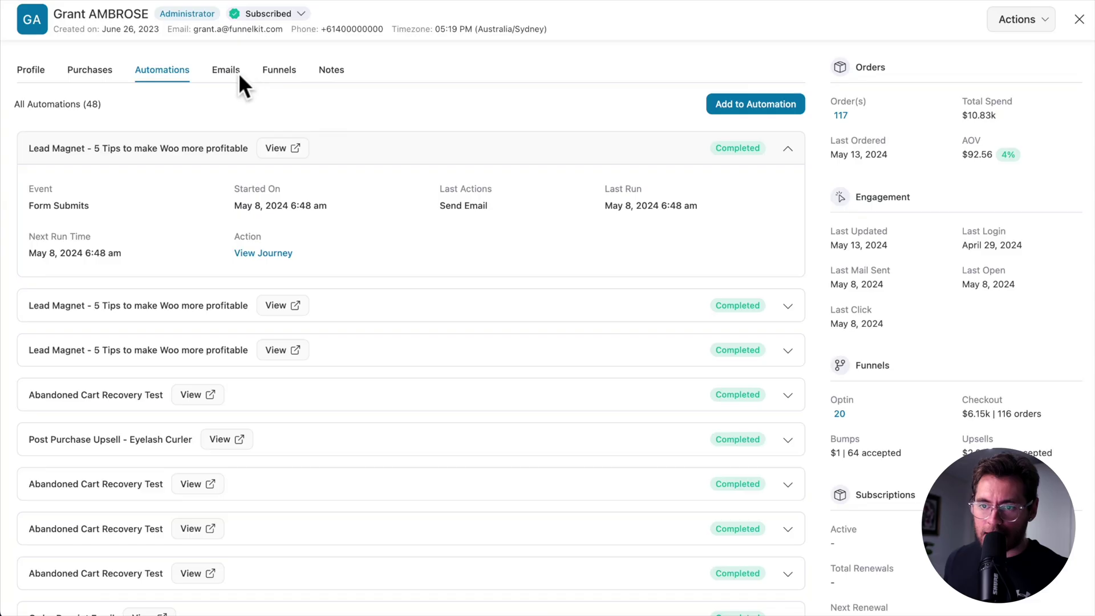
Look through the list of emails already sent to the contact on the Emails tab
{"action": "left_click", "coordinate": [235, 77]}
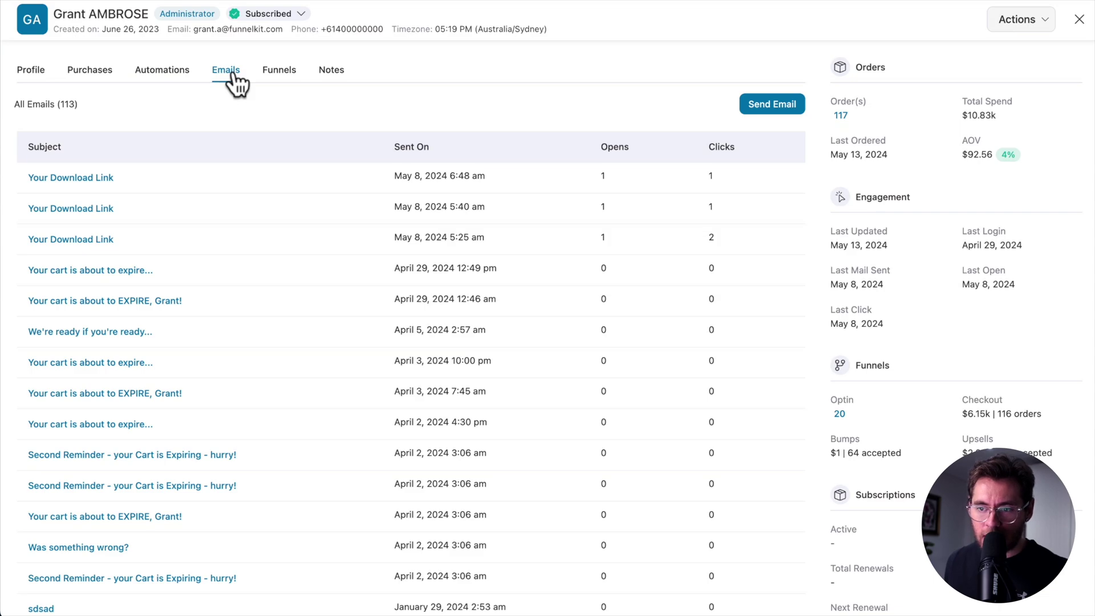
{"action": "scroll", "coordinate": [235, 80], "scroll_direction": "down", "scroll_amount": 5}
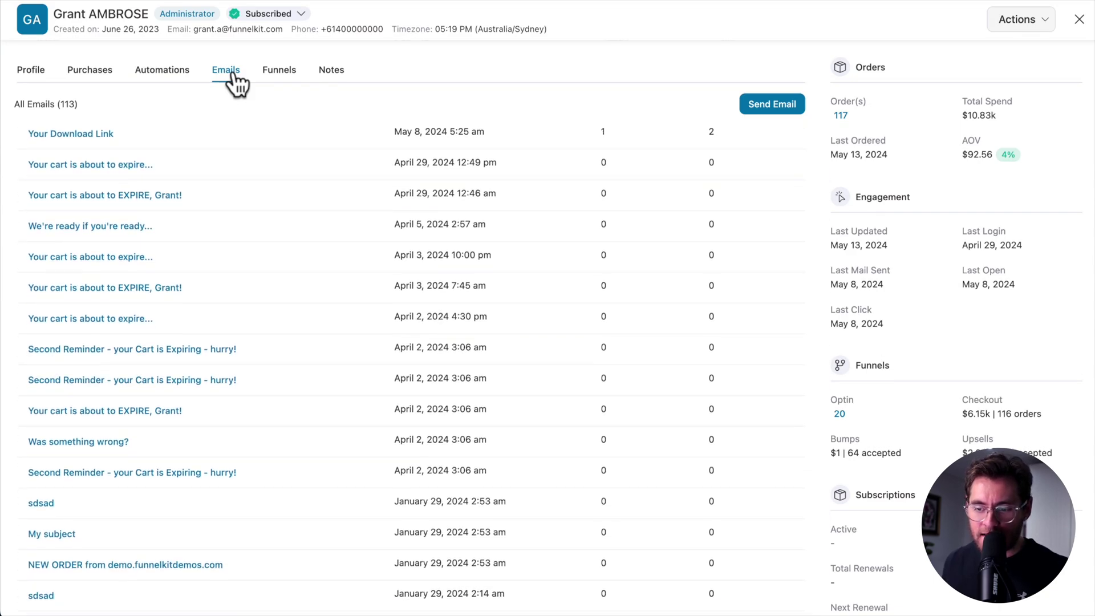
{"action": "scroll", "coordinate": [232, 78], "scroll_direction": "down", "scroll_amount": 3}
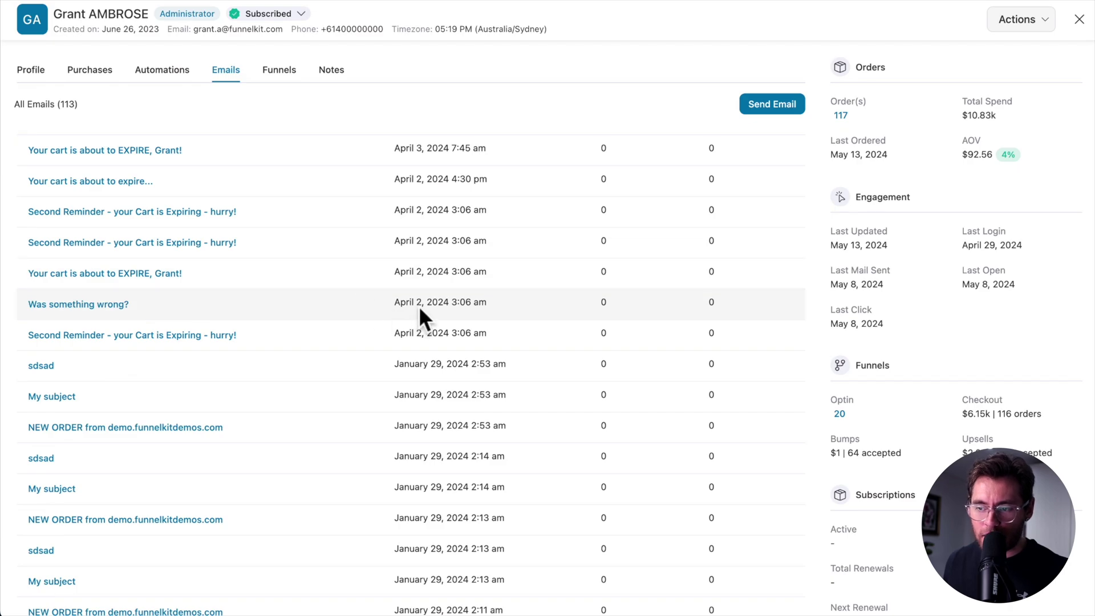
{"action": "scroll", "coordinate": [418, 306], "scroll_direction": "up", "scroll_amount": 5}
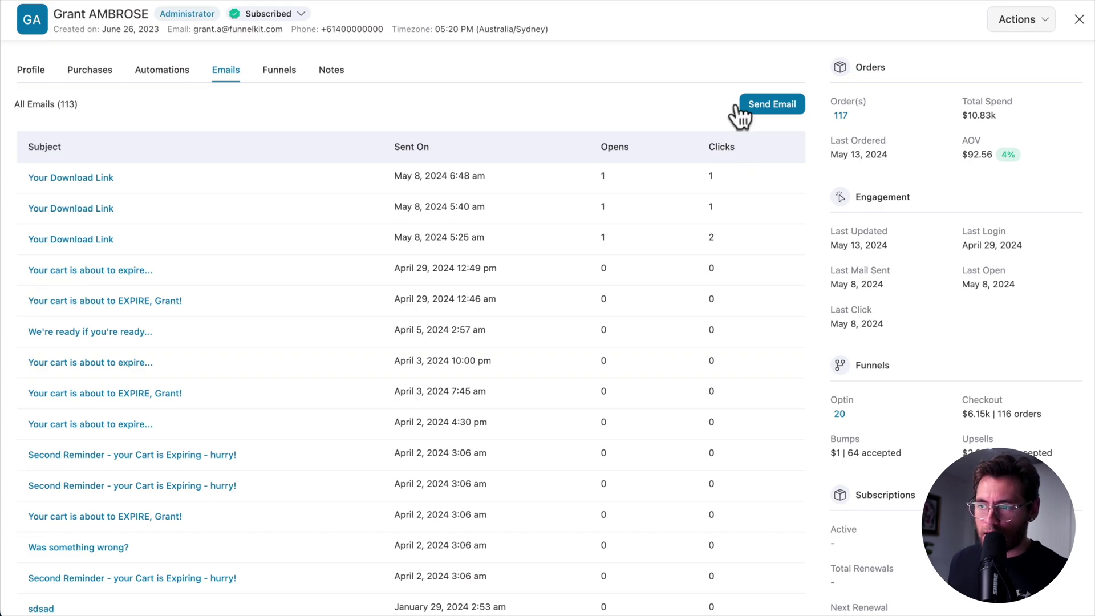
Start a new email to the contact and add the line "gdfgdfdfg" under the greeting
{"action": "left_click", "coordinate": [769, 110]}
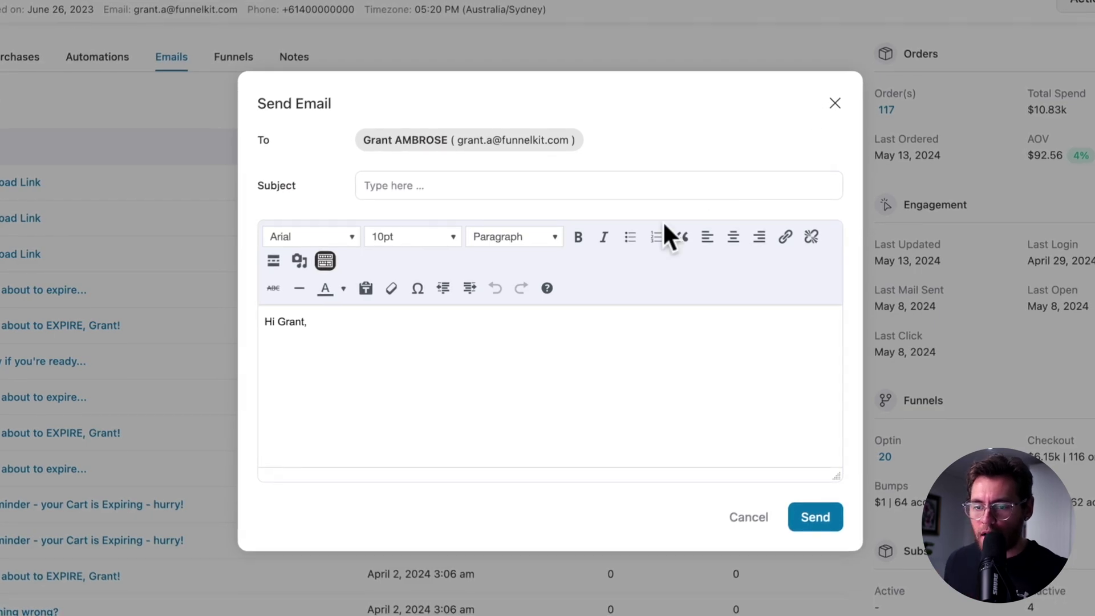
{"action": "left_click", "coordinate": [577, 327]}
{"action": "key", "text": "Return"}
{"action": "type", "text": "gdfgdfdfg"}
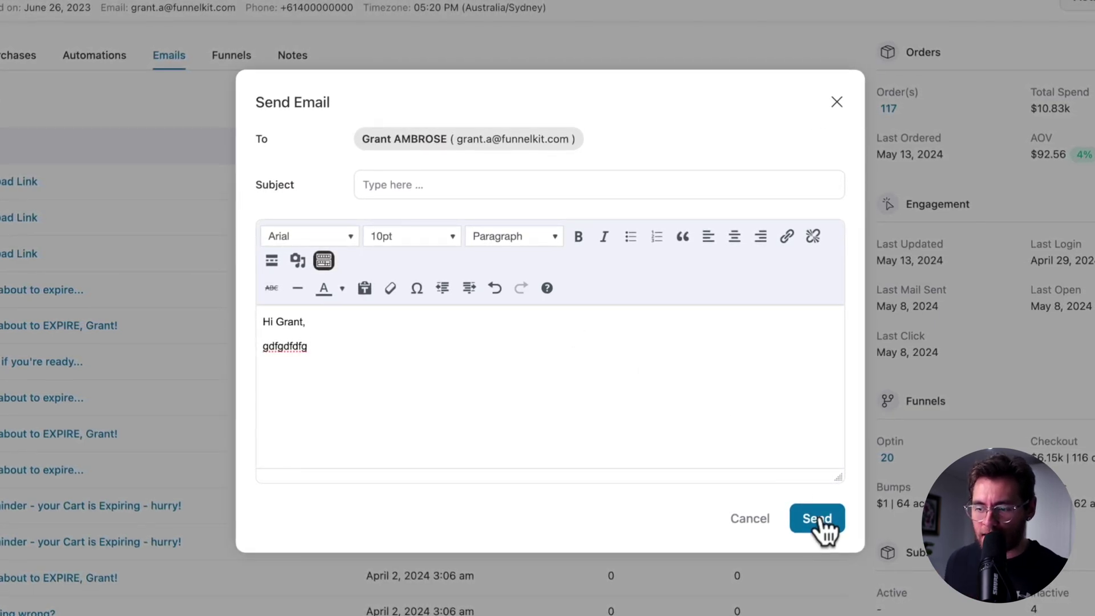
Browse the contact's Funnels opt-in entries, mostly from the Lead Magnet - Correct Order to apply makeup funnel
{"action": "left_click", "coordinate": [235, 53]}
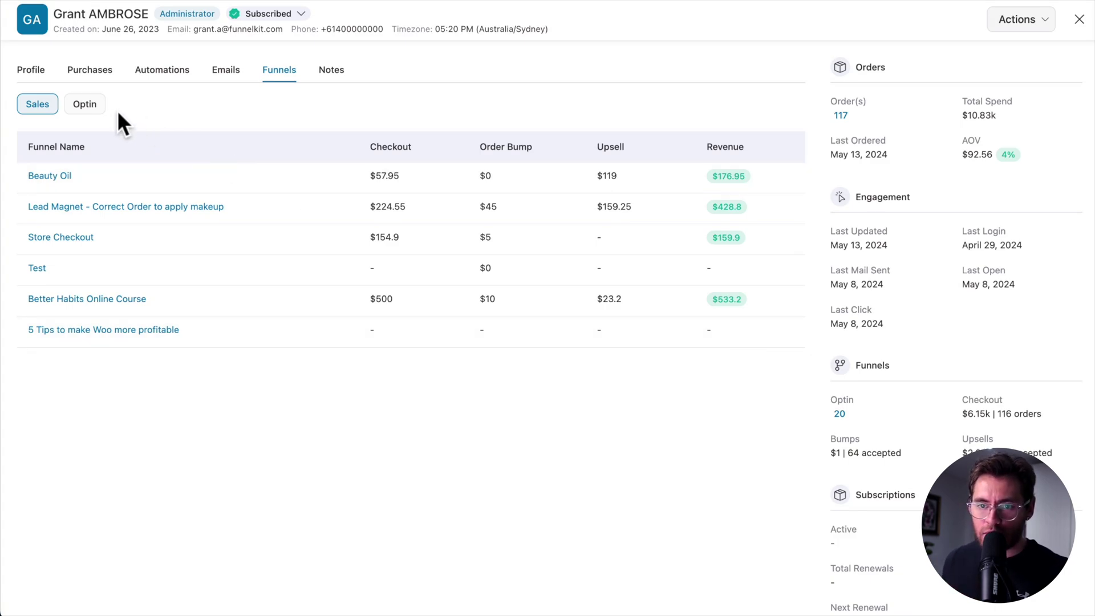
{"action": "left_click", "coordinate": [85, 105]}
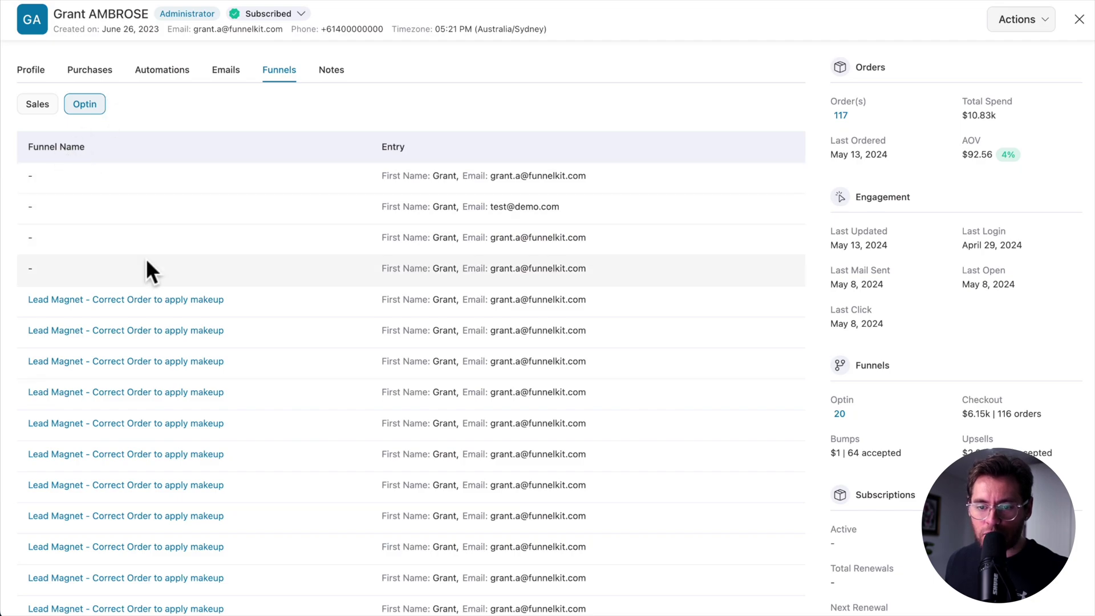
{"action": "scroll", "coordinate": [146, 261], "scroll_direction": "down", "scroll_amount": 2}
{"action": "scroll", "coordinate": [147, 261], "scroll_direction": "down", "scroll_amount": 5}
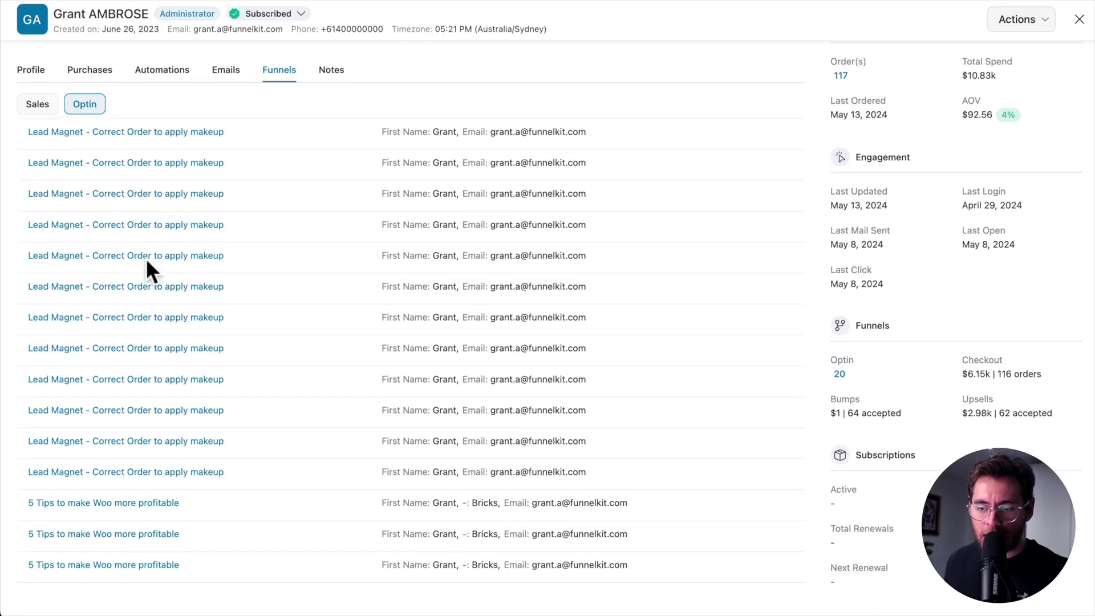
{"action": "scroll", "coordinate": [147, 261], "scroll_direction": "up", "scroll_amount": 6}
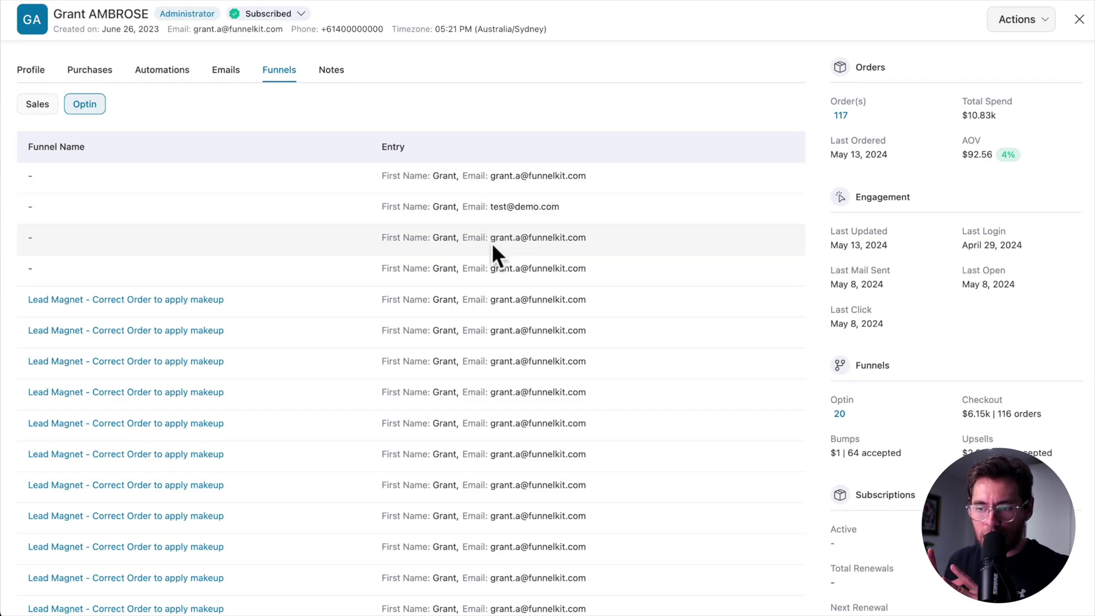
On the Notes tab, add a Feedback note "Great Customer" with body "Such a great guy, wow."
{"action": "left_click", "coordinate": [332, 71]}
{"action": "left_click", "coordinate": [408, 330]}
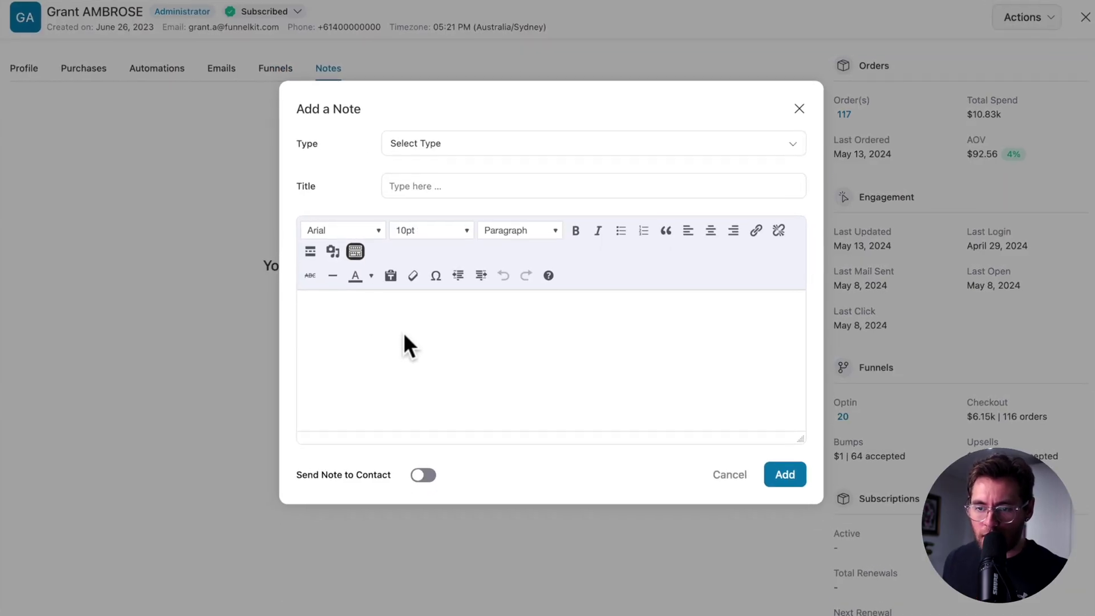
{"action": "left_click", "coordinate": [437, 147]}
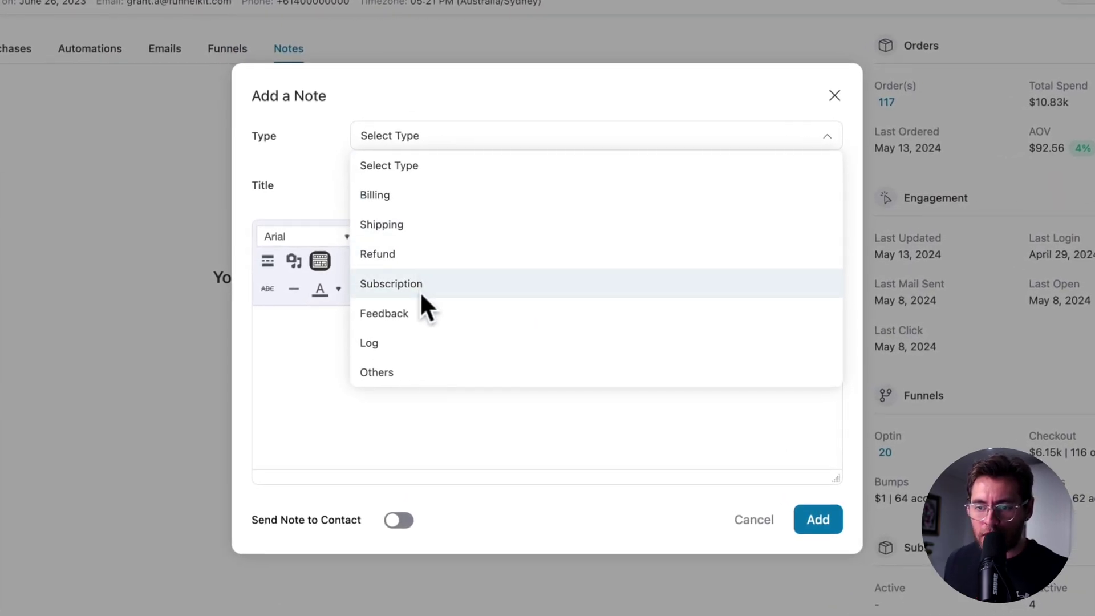
{"action": "left_click", "coordinate": [426, 311]}
{"action": "left_click", "coordinate": [414, 186]}
{"action": "type", "text": "Great Customer"}
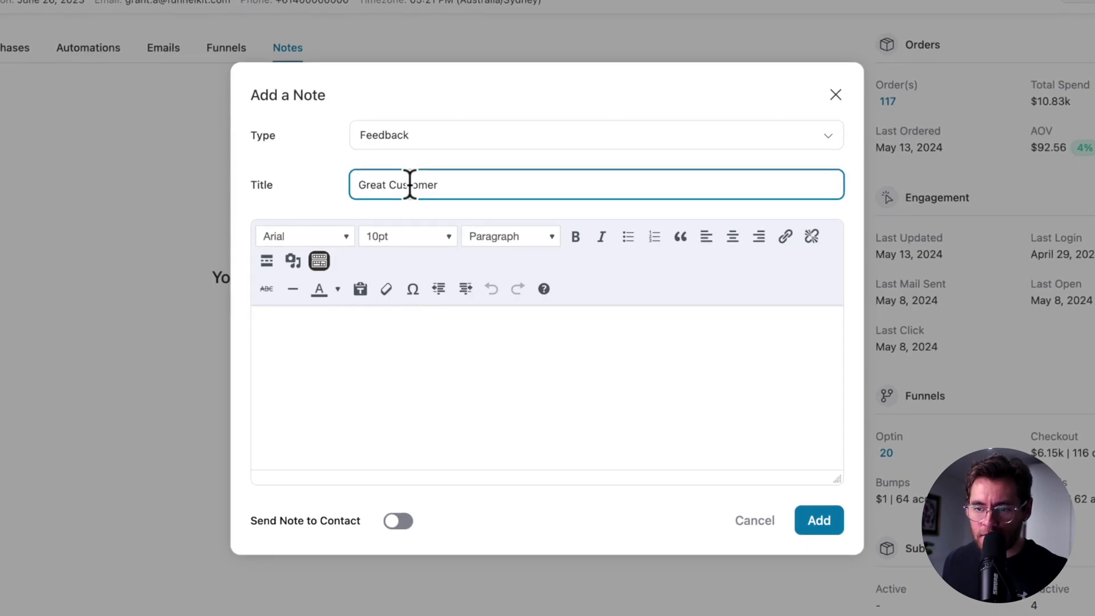
{"action": "left_click", "coordinate": [573, 378]}
{"action": "type", "text": "Such a great guy, wow."}
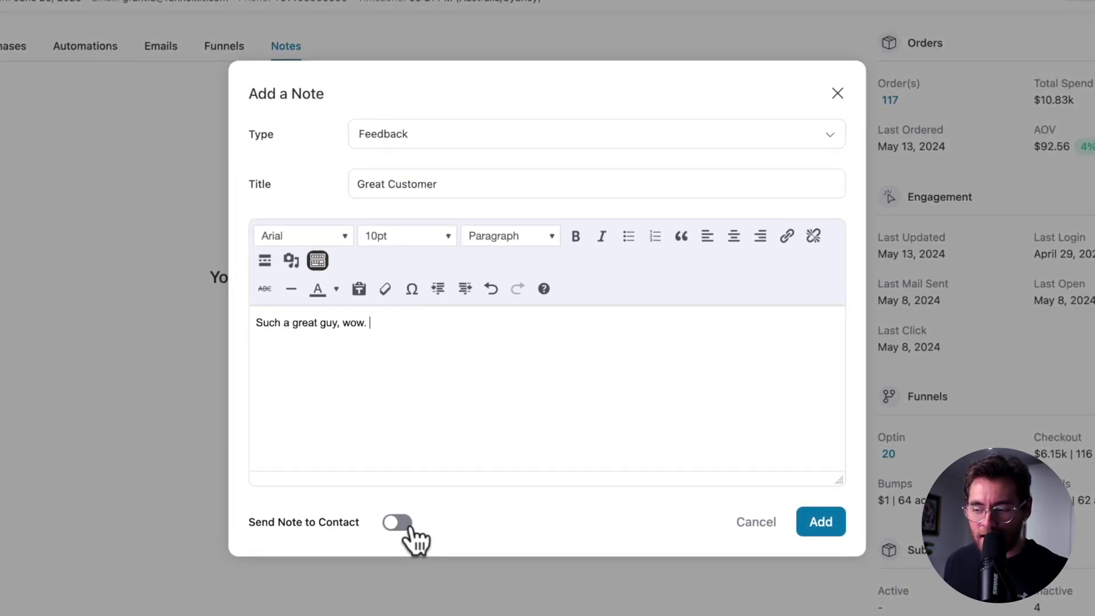
{"action": "left_click", "coordinate": [820, 521]}
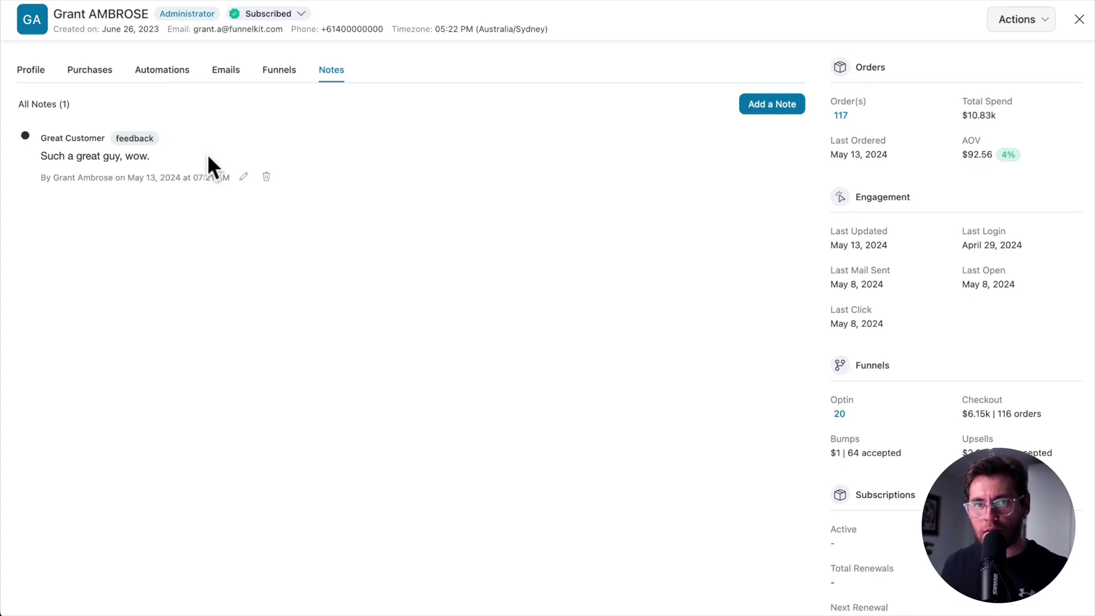
Show the contact's Actions menu: Send Message, Add to Automation and Delete
{"action": "left_click", "coordinate": [1017, 23]}
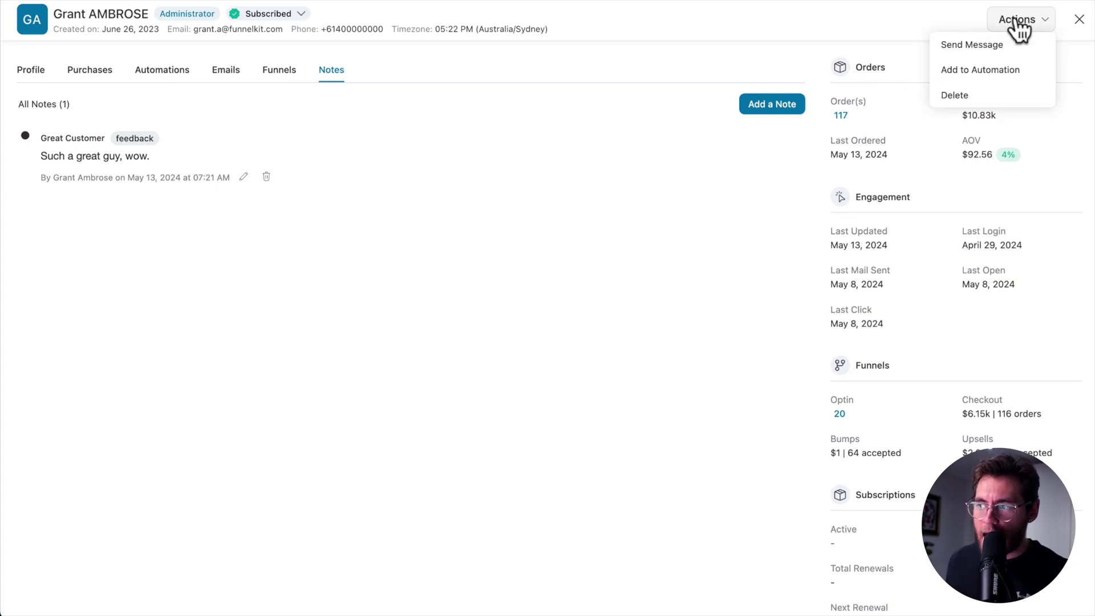